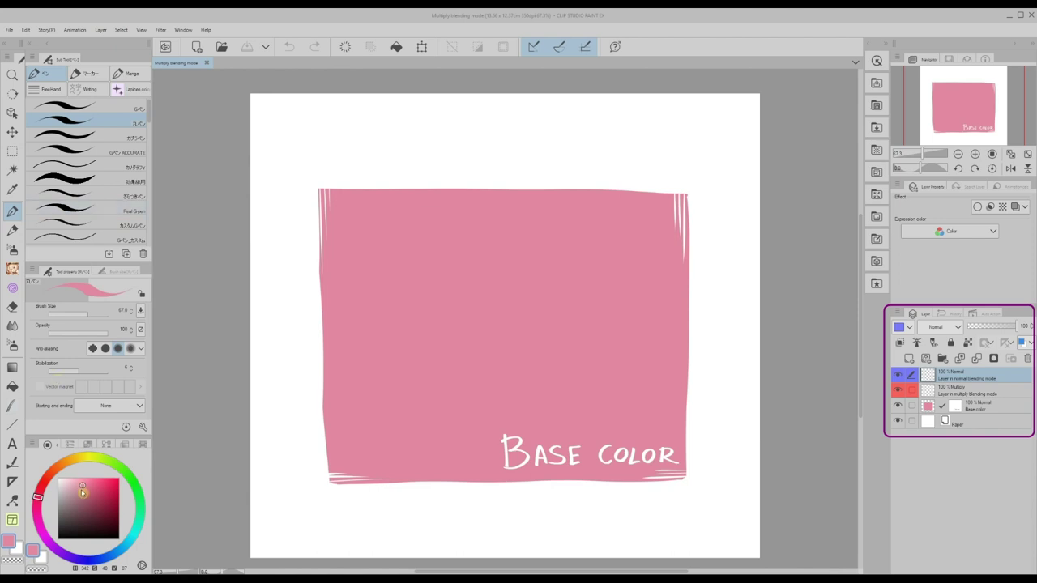
- Paint a dark wine-pink dot near the swatch's upper edge on the normal layer, and a matching one on the multiply layer
left_click_drag(86, 491, 101, 496)
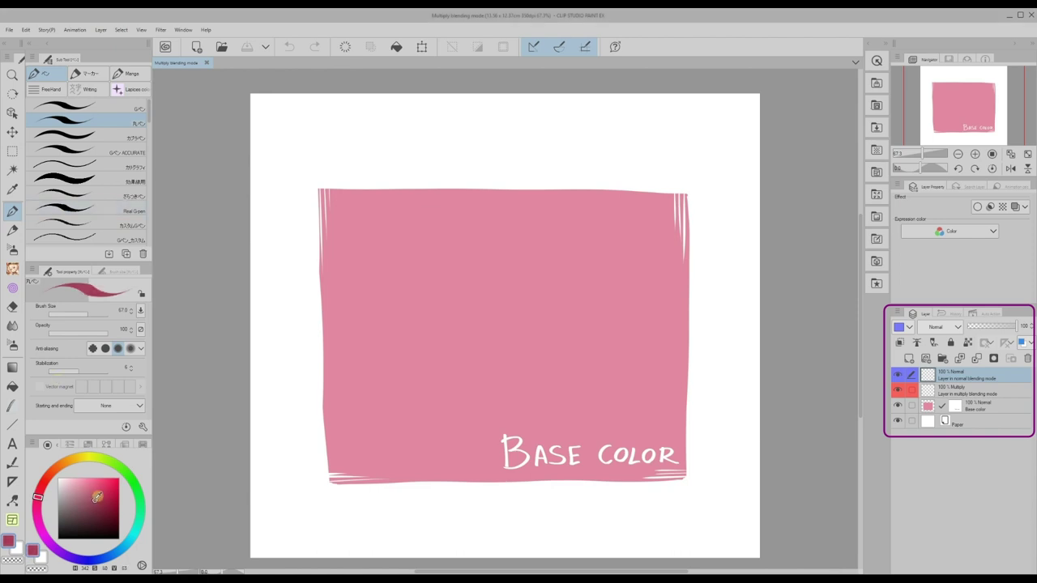
left_click_drag(646, 199, 647, 192)
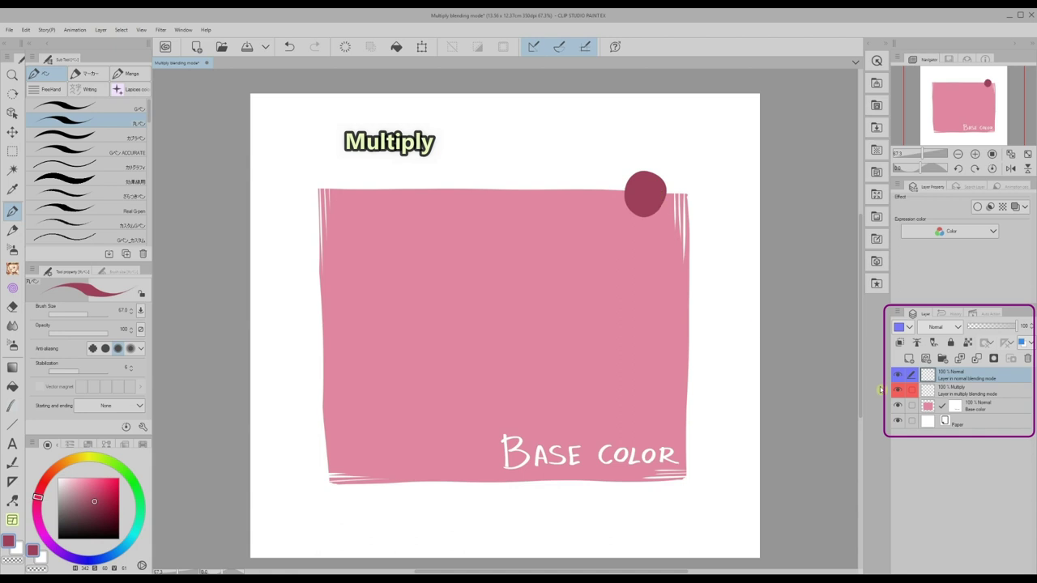
left_click(960, 392)
left_click_drag(380, 207, 368, 198)
- Paint a bright blue dot below the wine-pink one on both the normal layer and the multiply layer
left_click(120, 550)
left_click(101, 486)
left_click(965, 376)
mouse_move(647, 252)
left_mouse_down()
mouse_move(646, 231)
mouse_move(645, 244)
left_mouse_up()
left_click(938, 392)
left_click(378, 246)
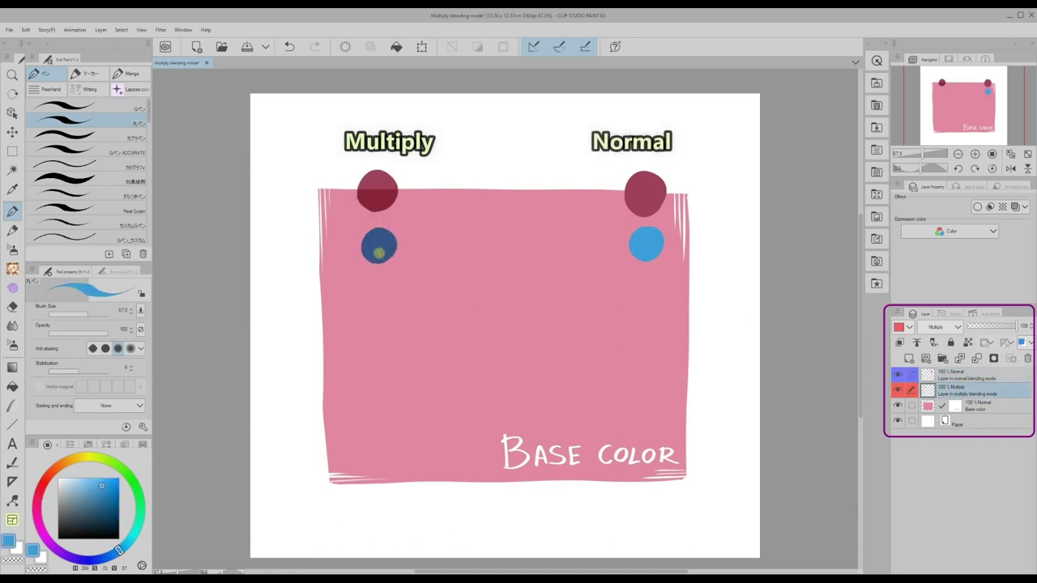
- Paint a pale yellow dot below the blue one on both the normal layer and the multiply layer
left_click(79, 462)
left_click(81, 478)
left_click(949, 377)
left_click(647, 290)
left_click(956, 392)
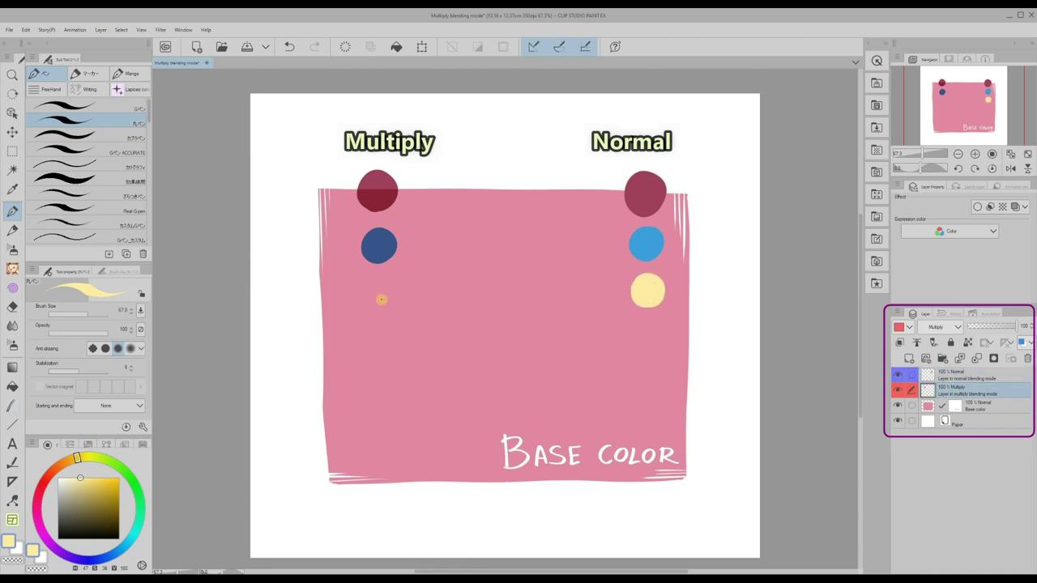
left_click(381, 299)
- Paint a white dot below the yellow one on the normal layer, and make the multiply layer active
left_click(58, 479)
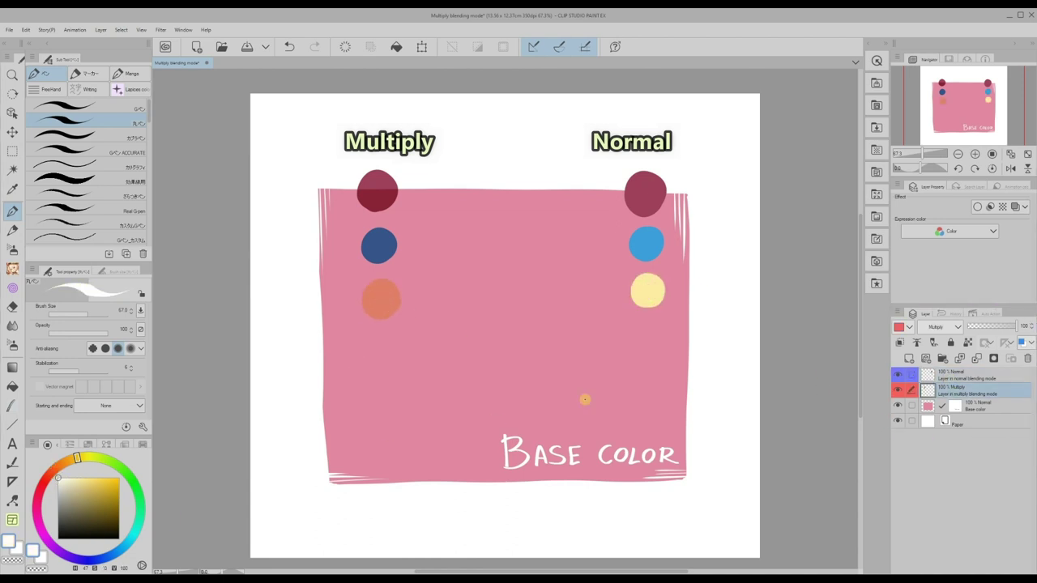
left_click(951, 376)
mouse_move(657, 328)
left_mouse_down()
mouse_move(649, 348)
mouse_move(642, 342)
left_mouse_up()
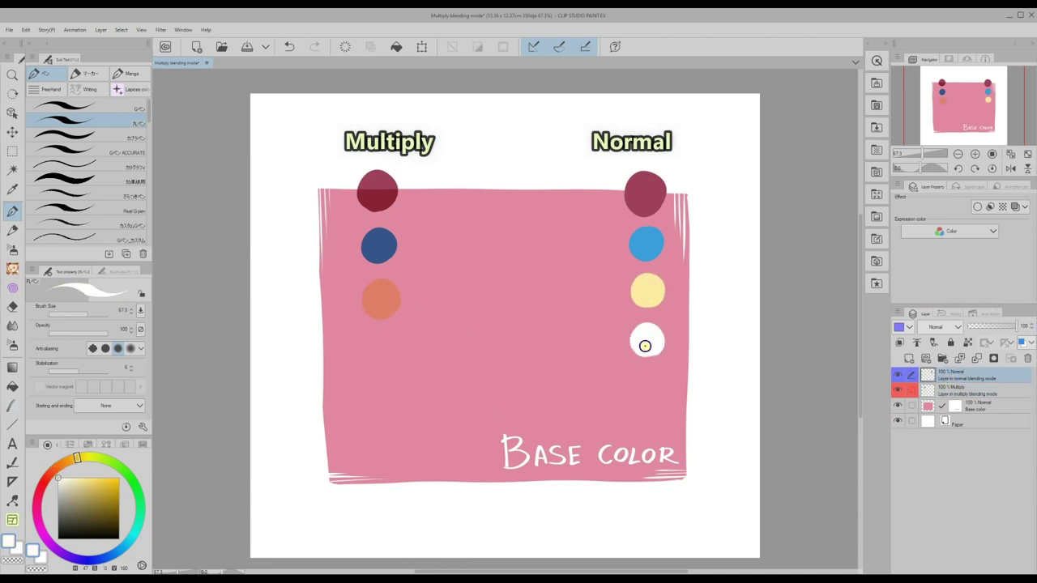
left_click(952, 394)
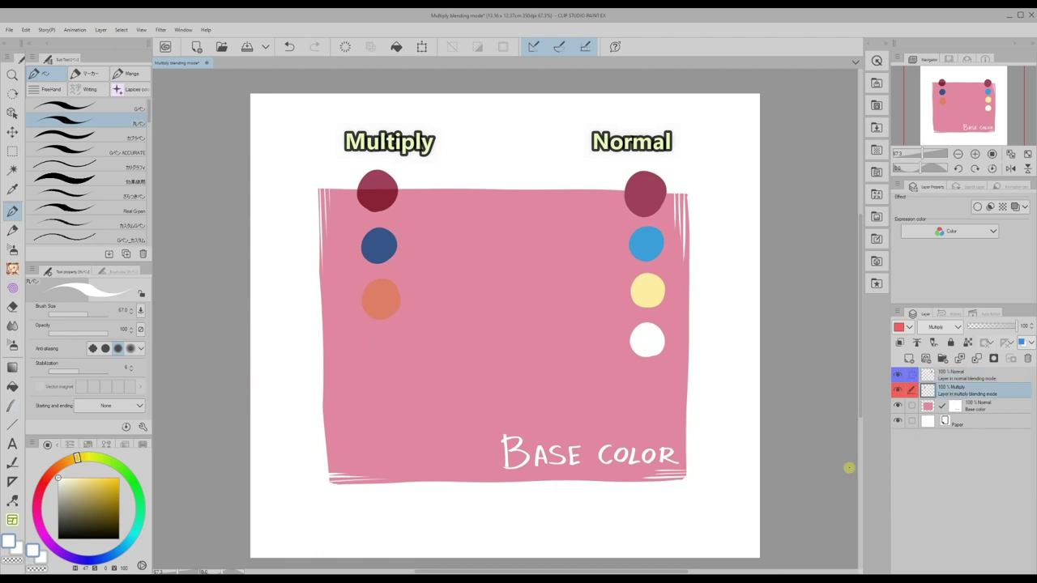
- Run one vertical white stroke down each column of dots, on the normal layer and on the multiply layer
left_click(948, 378)
left_click_drag(645, 168, 647, 385)
left_click(953, 394)
left_click_drag(377, 156, 380, 351)
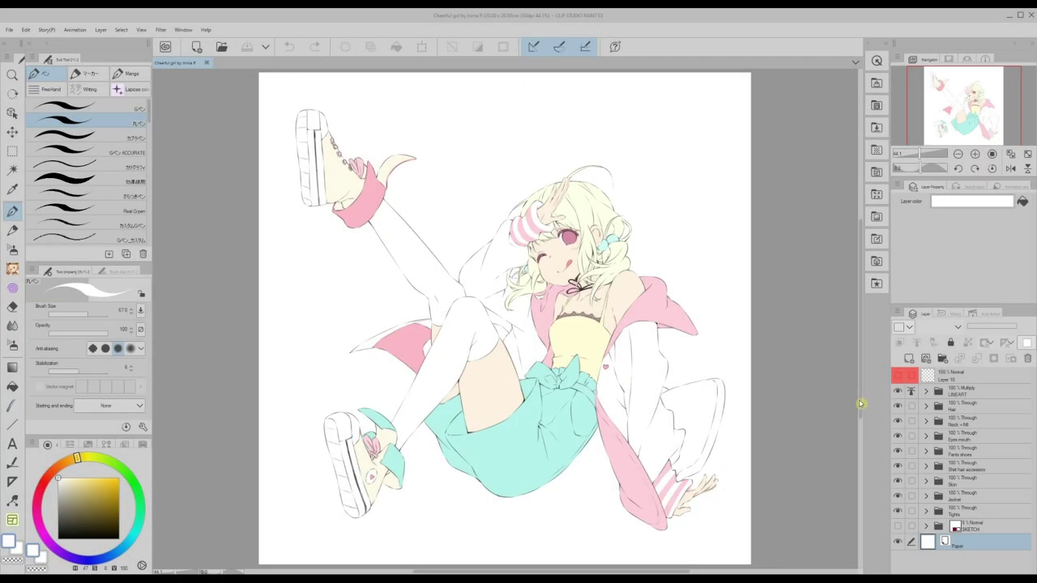
- Add a new layer above the base color layer in the Hair folder, set it to Multiply and clip it to the layer below
scroll(861, 412, "up", 1)
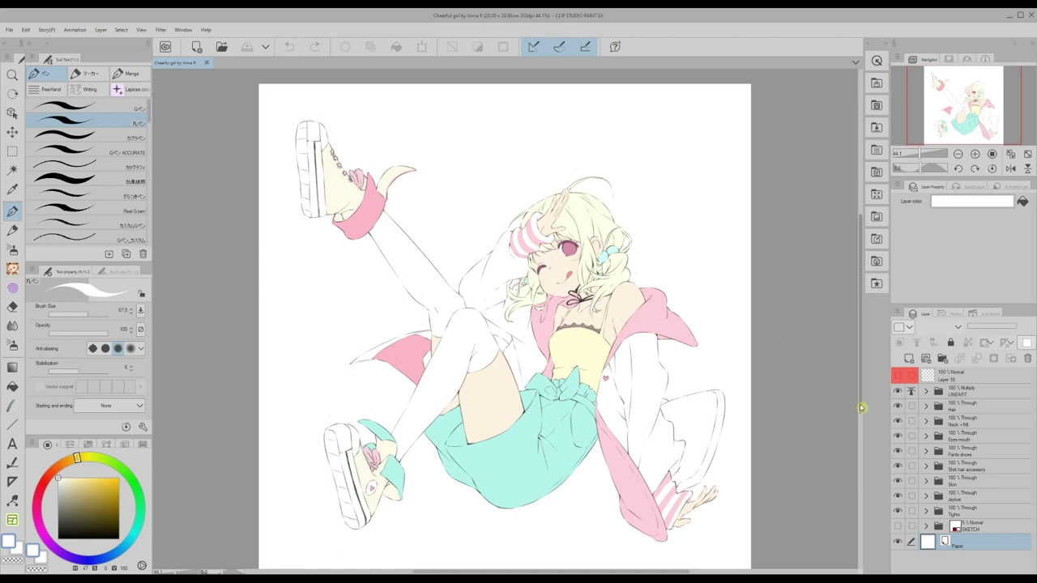
left_click(925, 407)
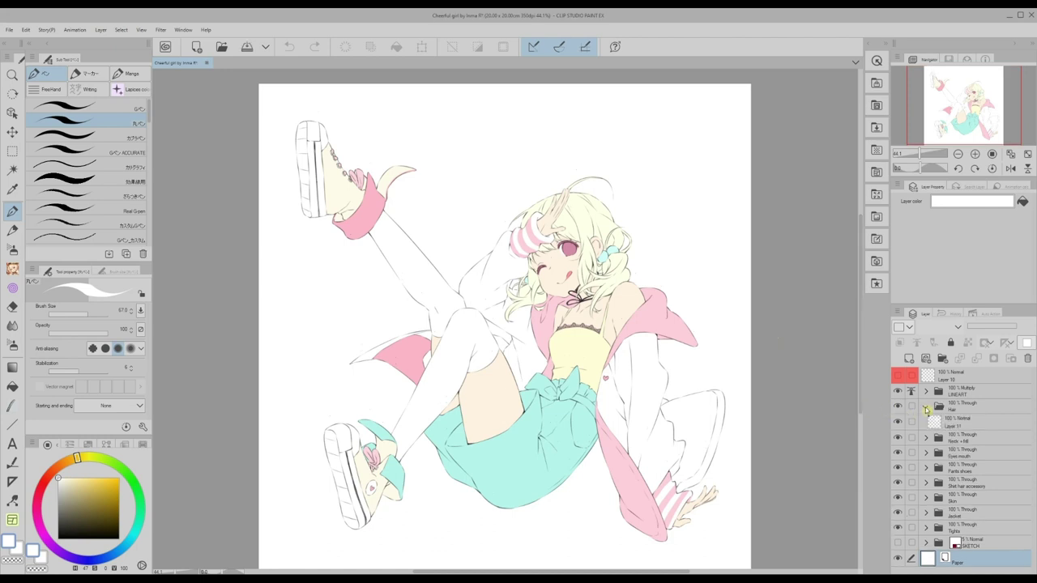
left_click(955, 426)
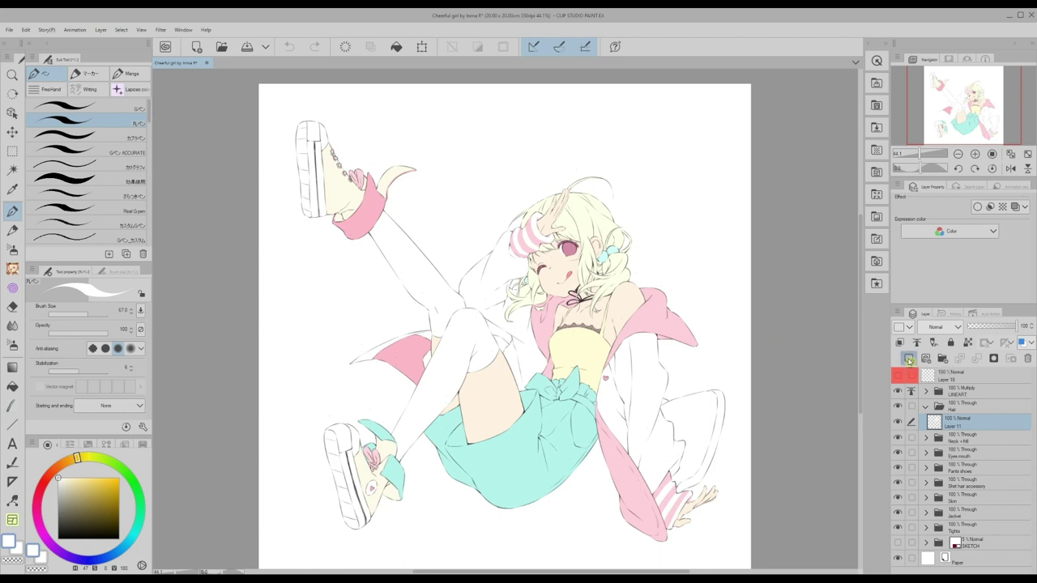
left_click(909, 361)
left_click(938, 327)
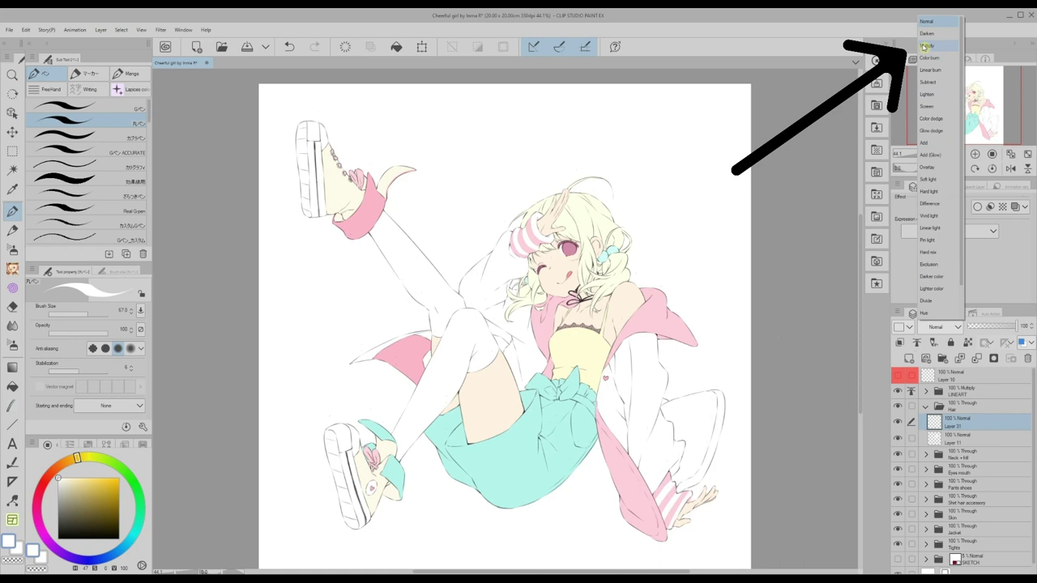
left_click(925, 47)
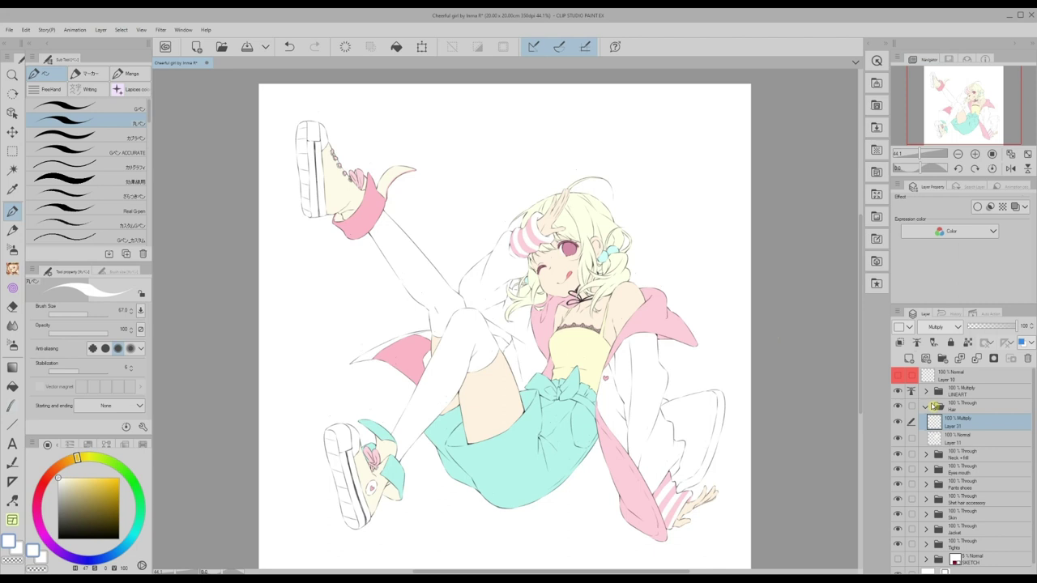
left_click(900, 344)
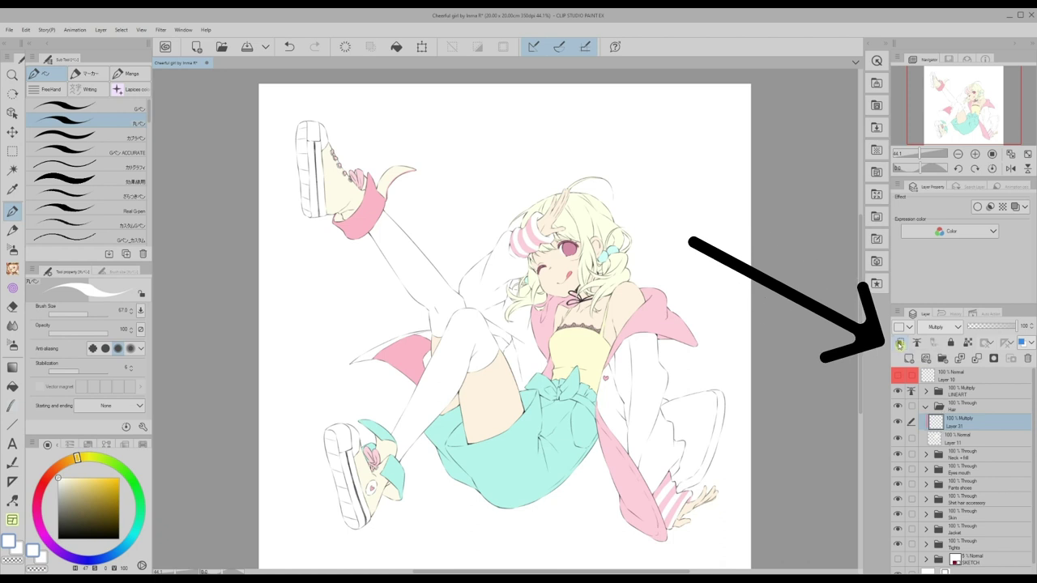
- Paint light pink shadows over the hair's crown, bangs, side locks and braided bun on the clipped Multiply layer
left_click_drag(862, 365, 861, 358)
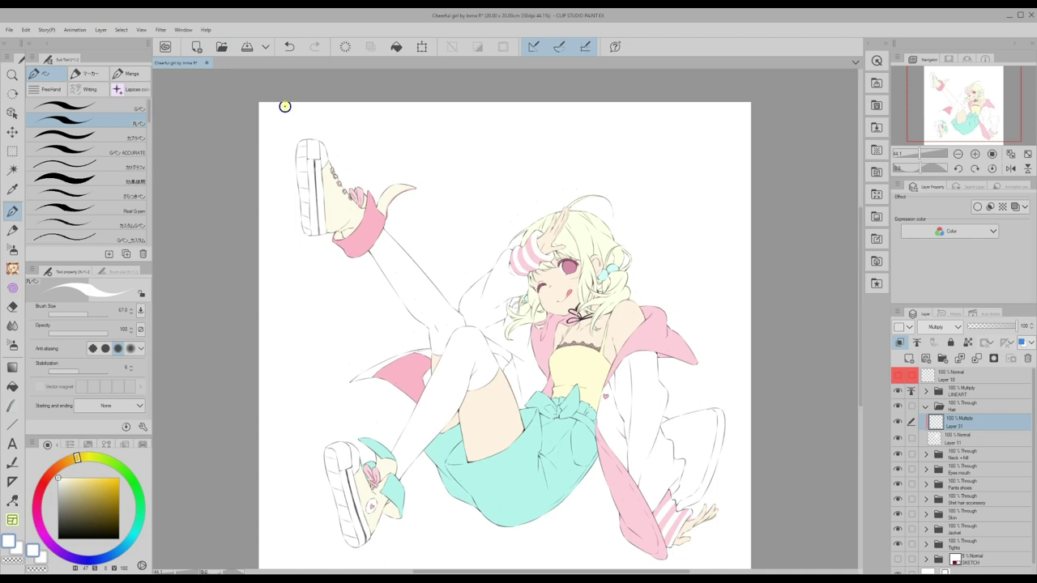
left_click_drag(508, 573, 508, 573)
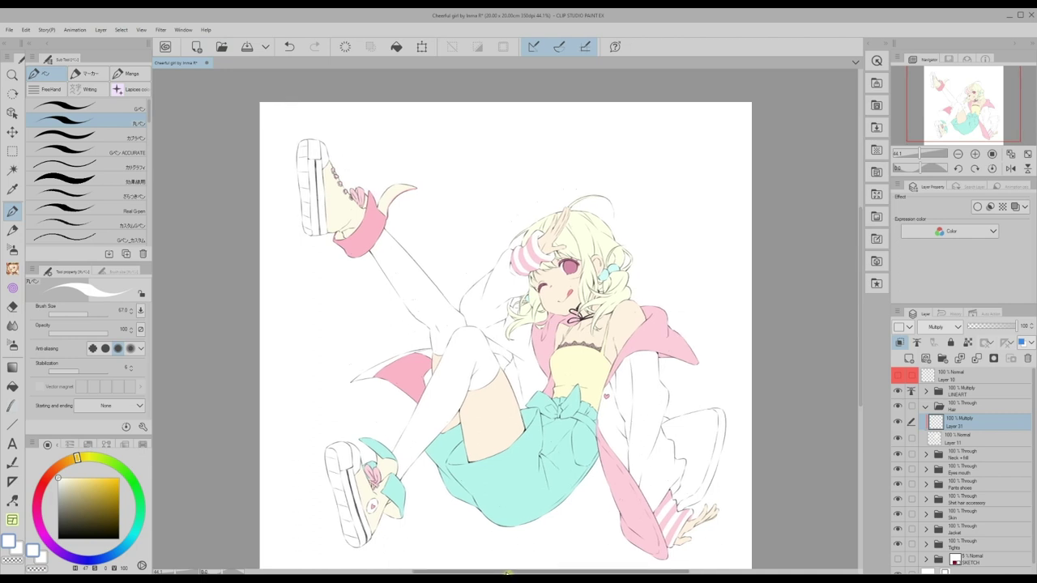
left_click_drag(176, 573, 178, 573)
left_click_drag(860, 305, 861, 294)
left_click(38, 498)
left_click(71, 482)
left_click_drag(642, 176, 520, 222)
mouse_move(579, 260)
left_mouse_down()
mouse_move(534, 318)
mouse_move(538, 342)
mouse_move(570, 339)
left_mouse_up()
mouse_move(534, 341)
left_mouse_down()
mouse_move(513, 346)
mouse_move(515, 371)
left_mouse_up()
mouse_move(572, 339)
left_mouse_down()
mouse_move(551, 350)
mouse_move(554, 366)
left_mouse_up()
mouse_move(607, 192)
left_mouse_down()
mouse_move(618, 218)
mouse_move(588, 225)
mouse_move(646, 247)
left_mouse_up()
mouse_move(654, 228)
left_mouse_down()
mouse_move(669, 259)
mouse_move(702, 261)
left_mouse_up()
mouse_move(701, 257)
left_mouse_down()
mouse_move(709, 237)
mouse_move(668, 191)
left_mouse_up()
mouse_move(656, 266)
left_mouse_down()
mouse_move(653, 304)
mouse_move(632, 316)
mouse_move(646, 308)
left_mouse_up()
key("c")
key("c")
left_click_drag(651, 305, 637, 343)
mouse_move(698, 276)
left_mouse_down()
mouse_move(682, 277)
mouse_move(702, 303)
left_mouse_up()
mouse_move(694, 306)
left_mouse_down()
mouse_move(654, 318)
mouse_move(679, 327)
left_mouse_up()
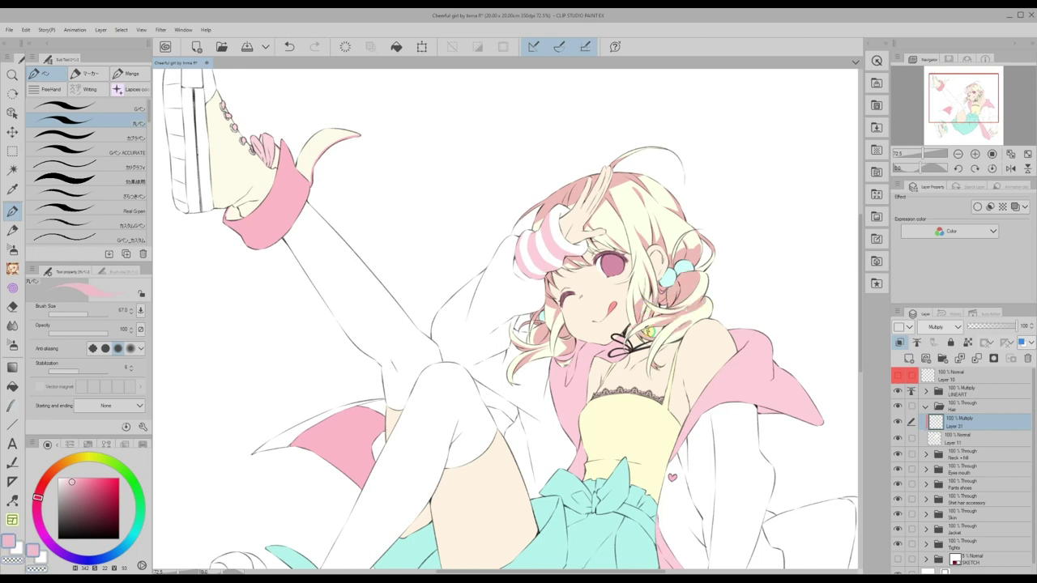
- Show Layer 10 and dab a swatch of the light pink shadow color below the handwritten 43393D note
left_click_drag(859, 302, 860, 310)
left_click(901, 377)
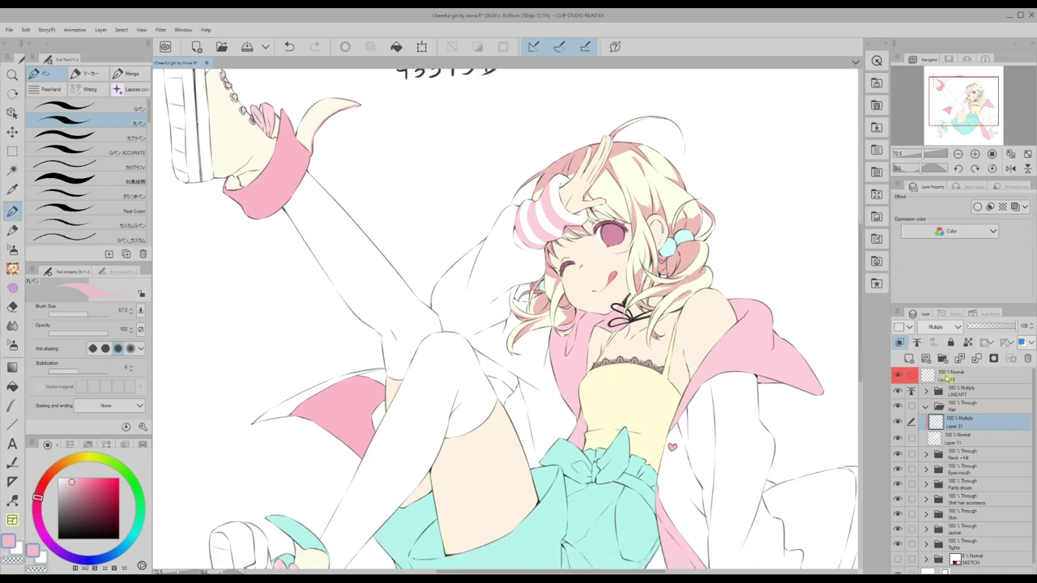
left_click(946, 379)
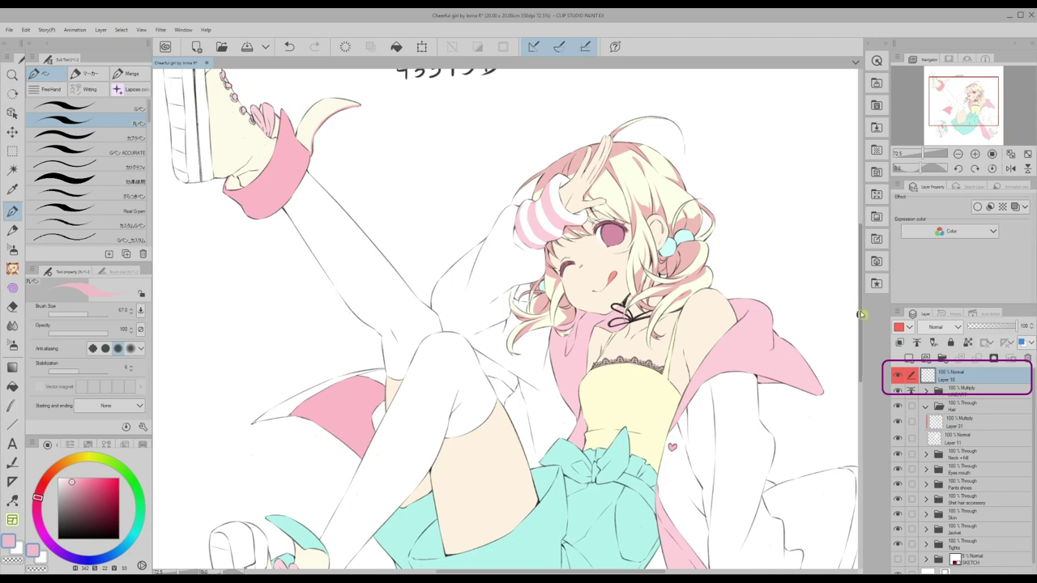
left_click_drag(860, 312, 864, 294)
left_click(422, 166)
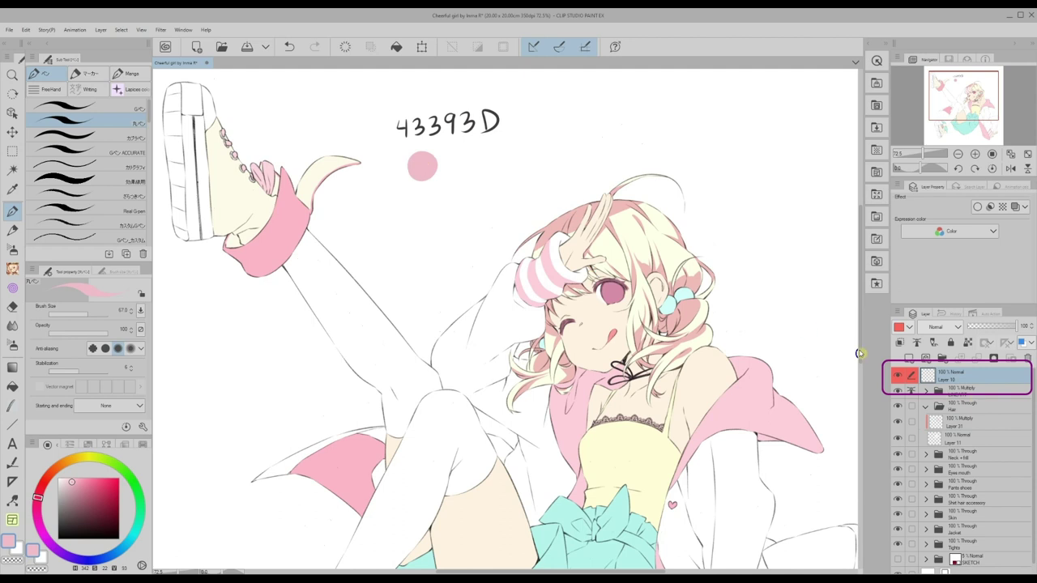
- Add a new layer in the Eyes mouth folder and set its blending mode to Multiply
scroll(1028, 394, "down", 1)
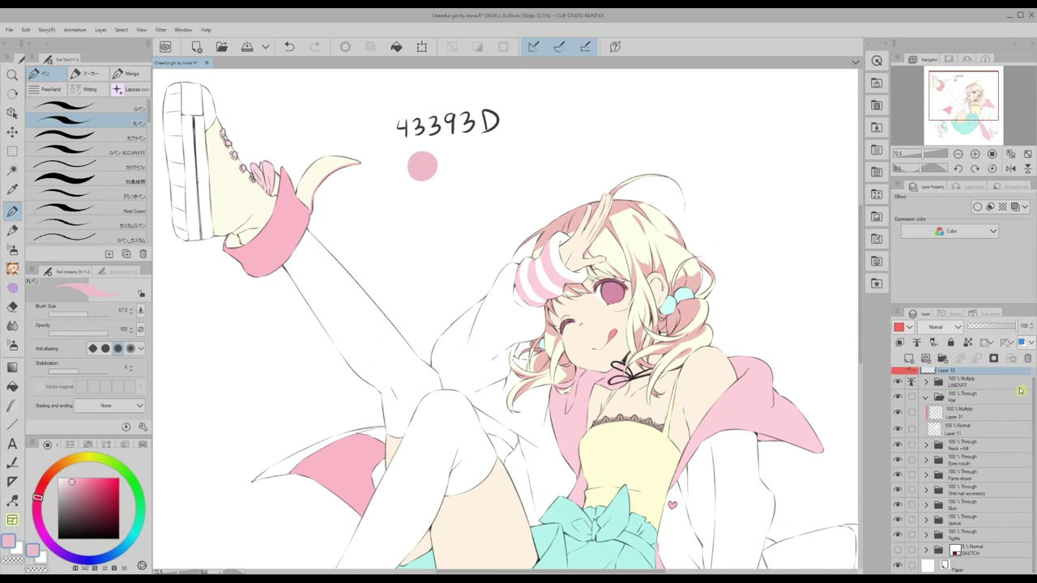
left_click(958, 415)
left_click(926, 461)
left_click(959, 476)
left_click(910, 358)
left_click(942, 328)
left_click(935, 41)
- Paint pink shadows on the eyes and collapse the Eyes mouth folder
left_click(84, 498)
left_click_drag(600, 254, 626, 260)
key("c")
key("c")
left_click(423, 130, "alt")
left_click_drag(861, 369, 861, 374)
left_click_drag(614, 286, 605, 301)
left_click_drag(861, 319, 862, 335)
left_click(927, 460)
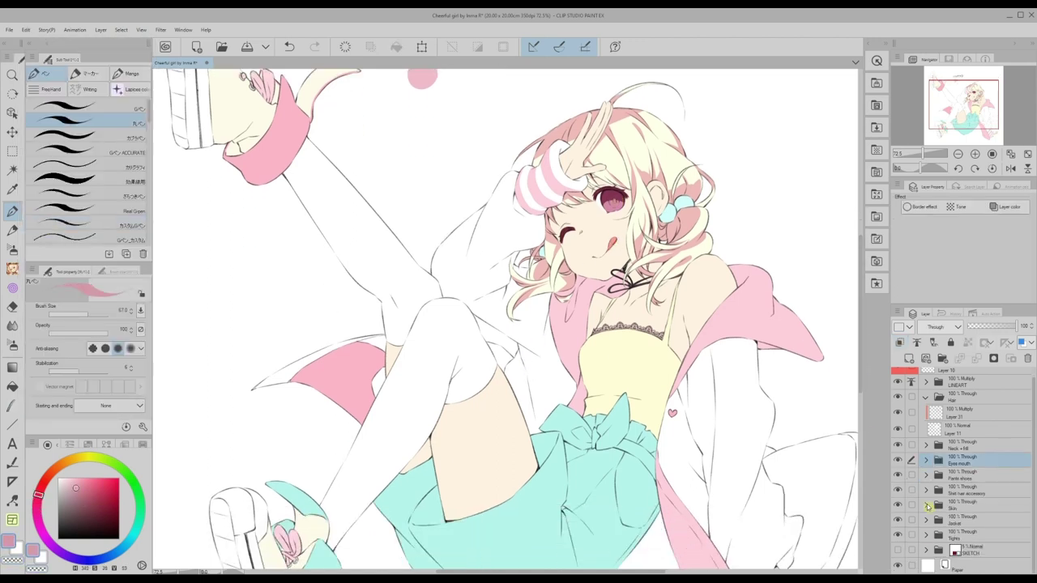
- Lock the transparent pixels of Layer 24 in the Skin folder and choose a pale pink drawing color
left_click(926, 505)
left_click(959, 521)
left_click(968, 342)
left_click(68, 481)
- Add a new layer above Layer 23 in the Skin folder, clip it to the layer below and set it to Multiply
left_click(952, 538)
left_click(909, 358)
left_click(899, 341)
left_click(942, 328)
left_click(936, 40)
- Paint the skin shadows on the face, raised hand, neck, shoulder and thighs with the light pink sampled from the swatch
left_click(422, 77, "alt")
left_click(72, 482)
left_click_drag(578, 229, 581, 234)
left_click_drag(597, 172, 573, 169)
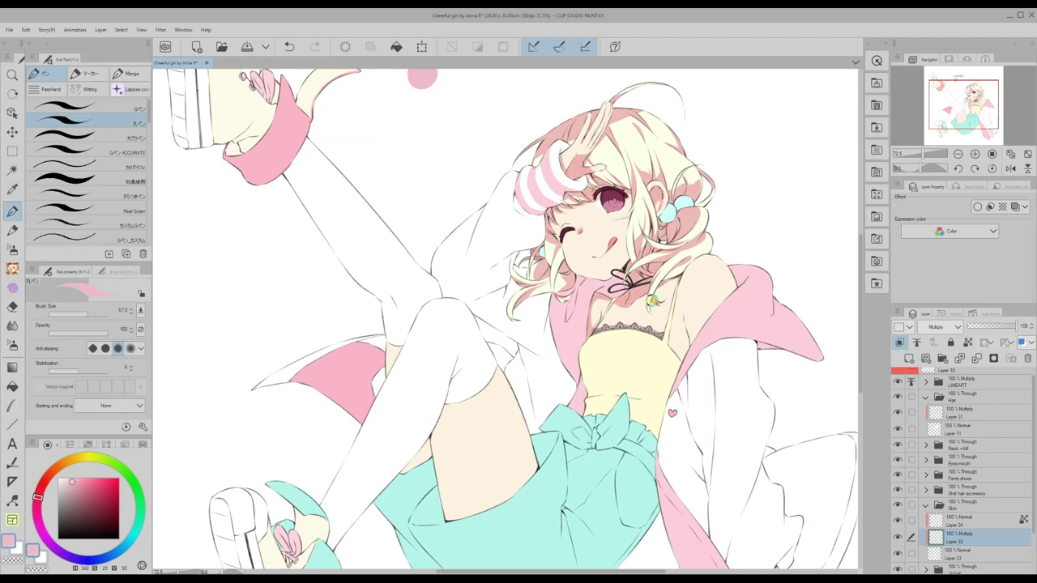
scroll(860, 340, "down", 3)
left_click_drag(581, 573, 560, 574)
left_click_drag(464, 220, 454, 251)
left_click_drag(493, 321, 469, 348)
left_click_drag(508, 287, 499, 321)
left_click_drag(512, 391, 592, 360)
left_click_drag(861, 348, 860, 307)
left_click_drag(630, 235, 630, 215)
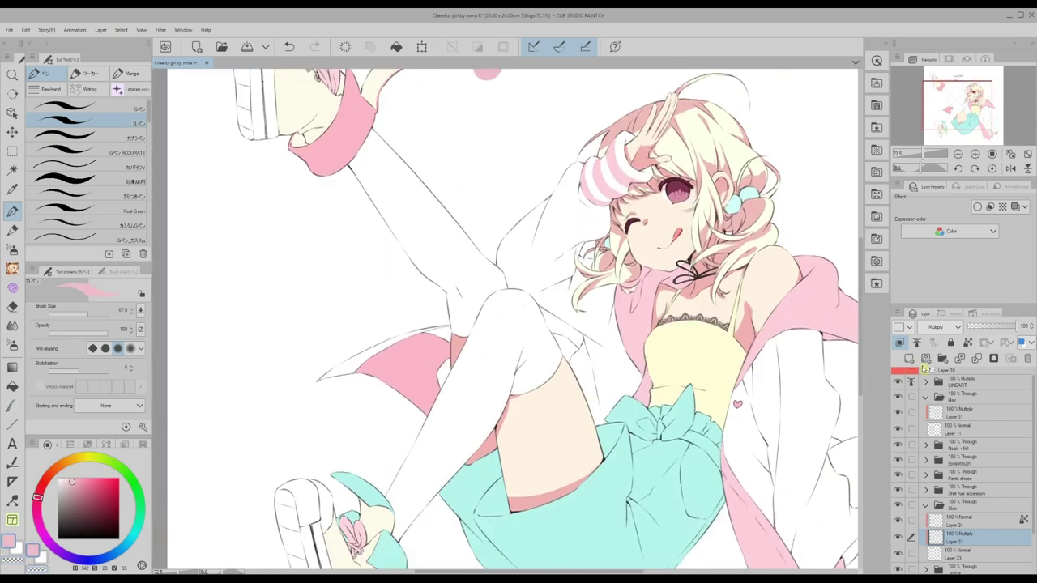
- Add another layer above the skin shadow layer and set its blending mode to Multiply
left_click(909, 359)
left_click(939, 328)
left_click(924, 46)
- Apply blush to the cheeks with the soft airbrush in a more saturated pink, reducing the brush size to about 73.7
left_click(12, 251)
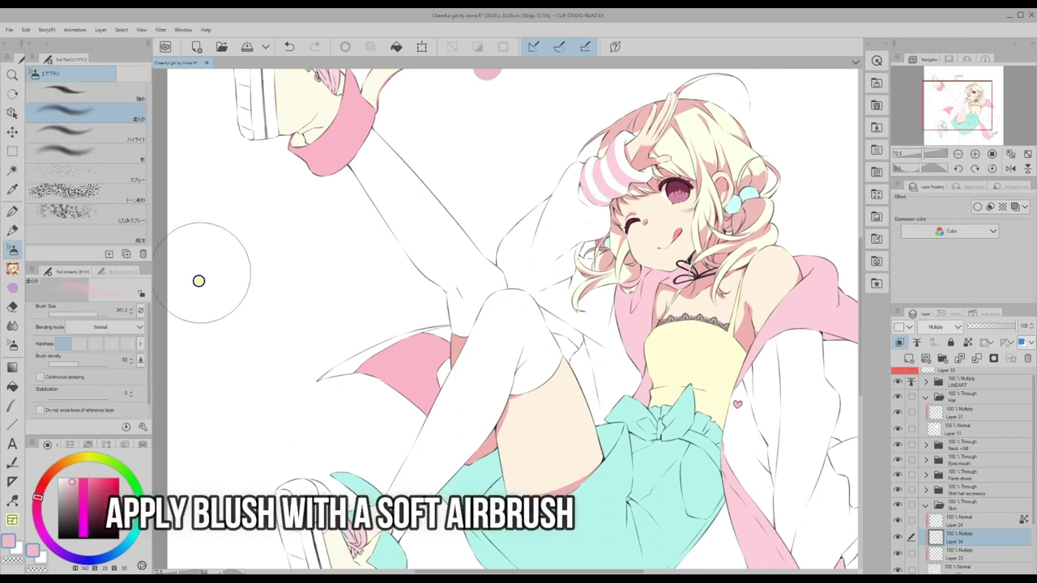
left_click_drag(98, 312, 92, 313)
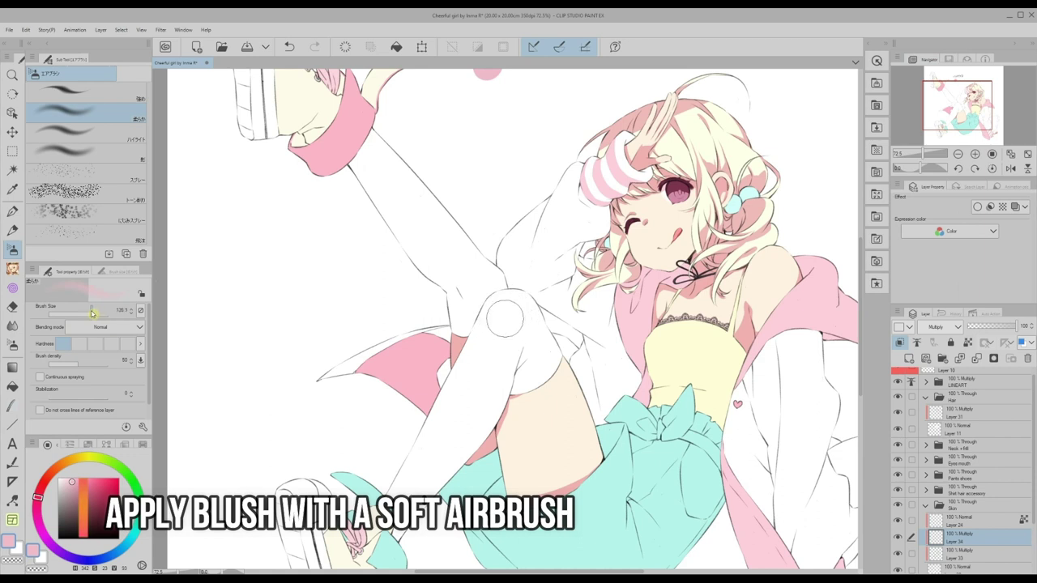
left_click(81, 478)
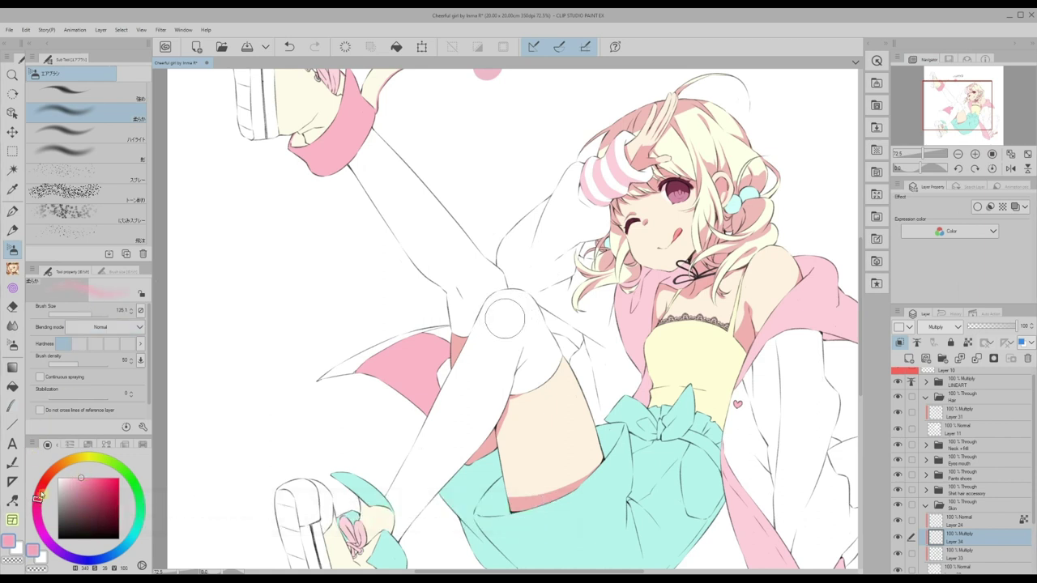
left_click_drag(93, 316, 86, 315)
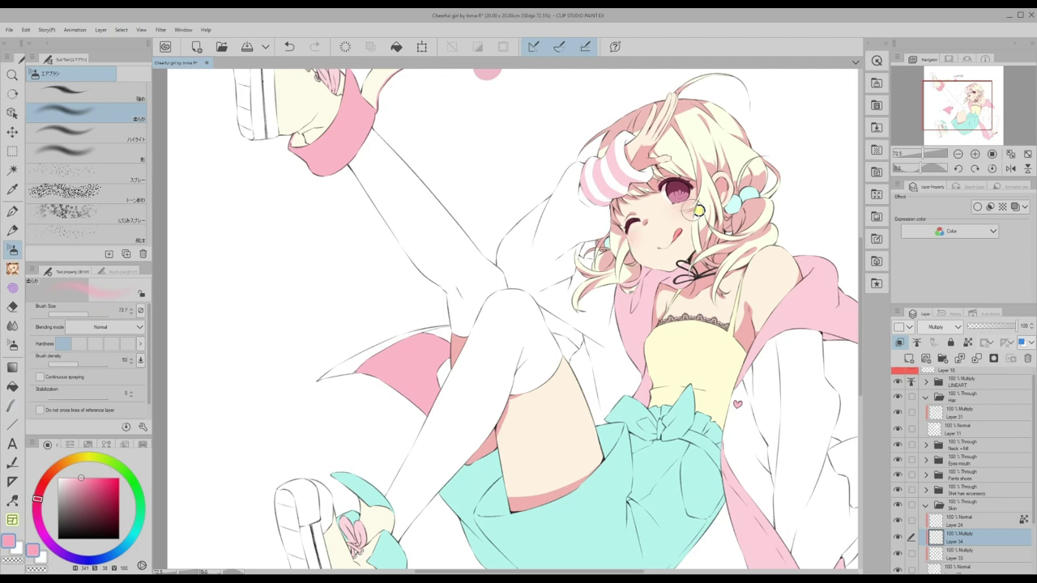
- Collapse the Skin folder, add a clipped Multiply layer in the Jacket folder and switch back to the pen
left_click_drag(607, 573, 636, 572)
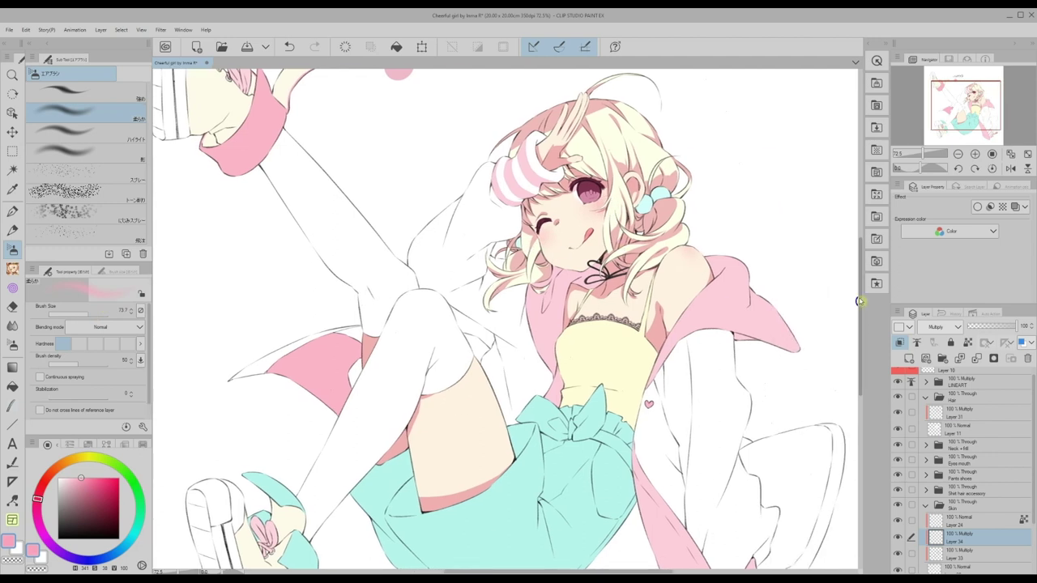
left_click_drag(861, 329, 861, 354)
left_click(926, 505)
key("ctrl+minus")
left_click(926, 521)
left_click(956, 537)
key("p")
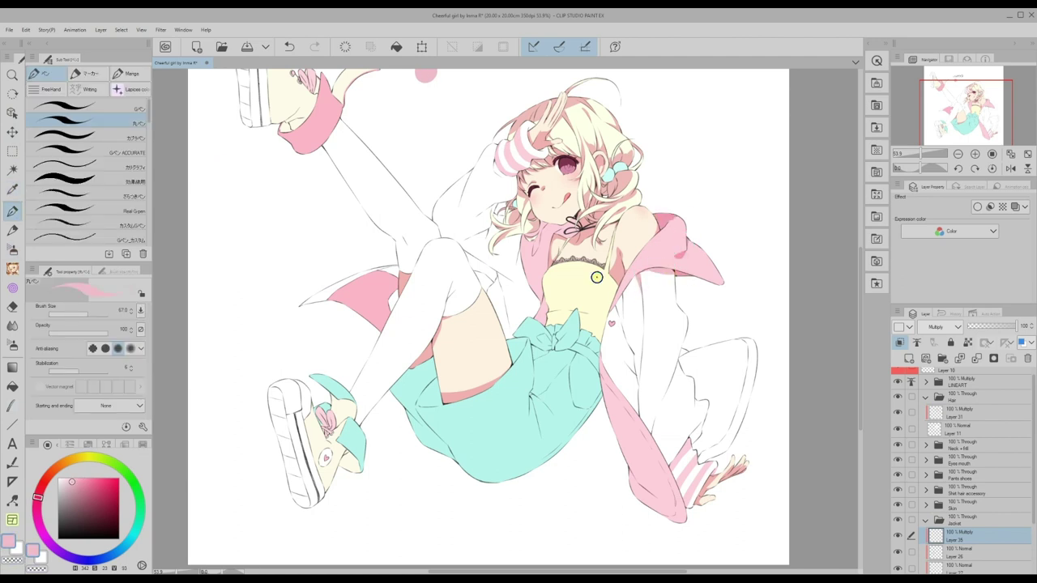
- Paint light pink shadows on the jacket's front edge and on the supporting arm's sleeve folds and striped cuff, cleaning up with transparent color
left_click_drag(621, 360, 634, 402)
left_click_drag(676, 303, 674, 319)
left_click_drag(654, 420, 678, 366)
mouse_move(664, 496)
left_mouse_down()
mouse_move(622, 448)
mouse_move(659, 512)
left_mouse_up()
key("c")
key("c")
left_click_drag(702, 419, 676, 457)
mouse_move(718, 346)
left_mouse_down()
mouse_move(692, 372)
mouse_move(684, 355)
left_mouse_up()
left_click_drag(723, 445, 693, 470)
mouse_move(699, 491)
left_mouse_down()
mouse_move(682, 503)
mouse_move(684, 490)
left_mouse_up()
key("c")
key("c")
- Paint shadows on the inner side of the jacket from the neck down to the waist, and save the file
left_click_drag(600, 572, 584, 572)
left_click_drag(594, 224, 579, 251)
mouse_move(578, 230)
left_mouse_down()
mouse_move(562, 235)
mouse_move(569, 266)
left_mouse_up()
left_click_drag(589, 299, 583, 328)
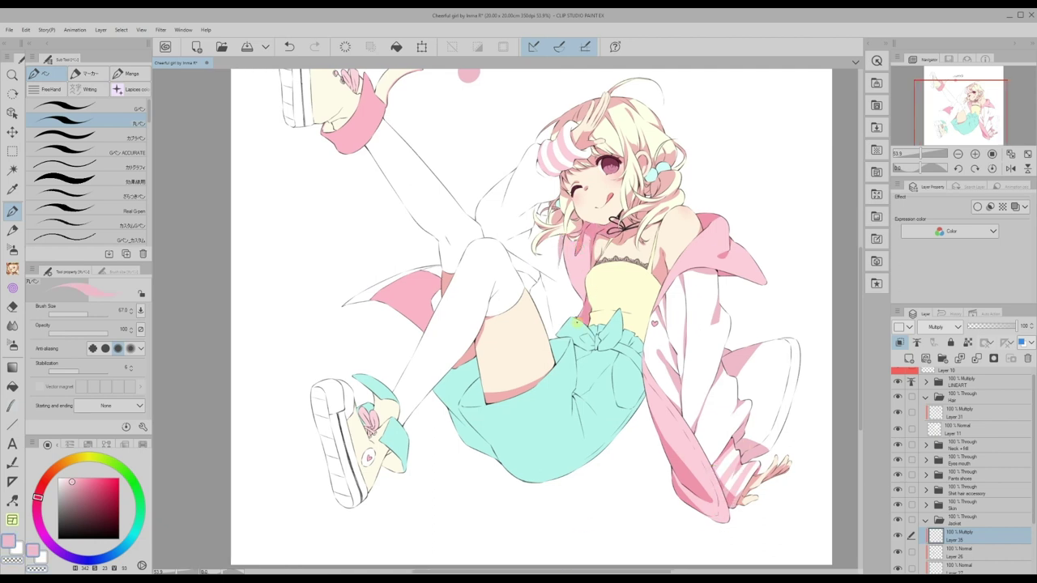
left_click(247, 47)
- Paint shadows on the raised arm's sleeve and striped cuff, the jacket behind the waist, and the flared jacket tail
left_click_drag(542, 205, 517, 218)
mouse_move(541, 168)
left_mouse_down()
mouse_move(554, 175)
mouse_move(543, 183)
mouse_move(563, 167)
left_mouse_up()
left_click_drag(498, 214, 508, 187)
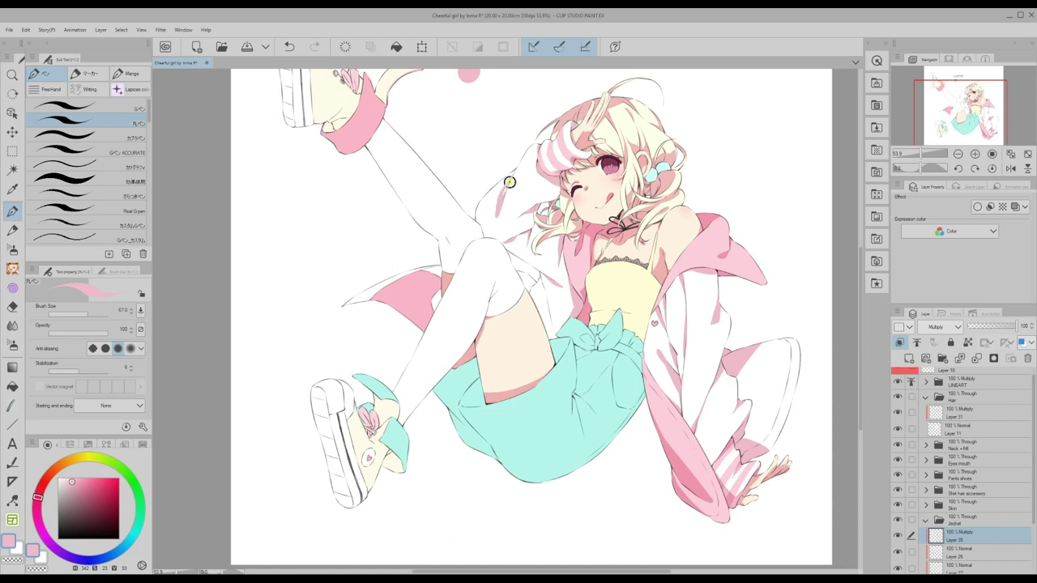
left_click_drag(533, 283, 528, 292)
left_click_drag(542, 287, 549, 320)
left_click_drag(405, 277, 440, 287)
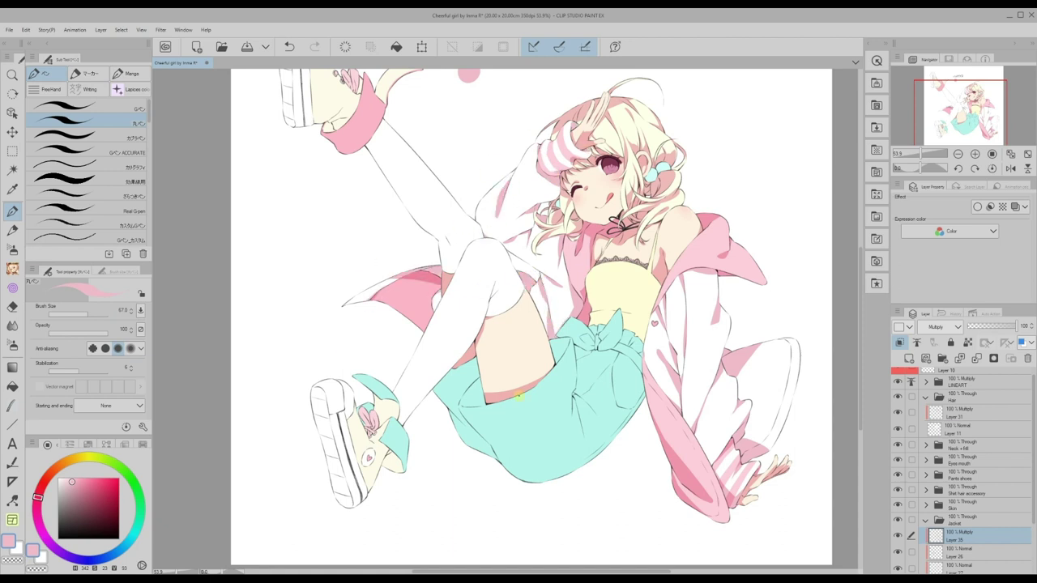
- Hide and show Layer 27 in the Jacket folder to check what it contains
left_click_drag(514, 229, 492, 229)
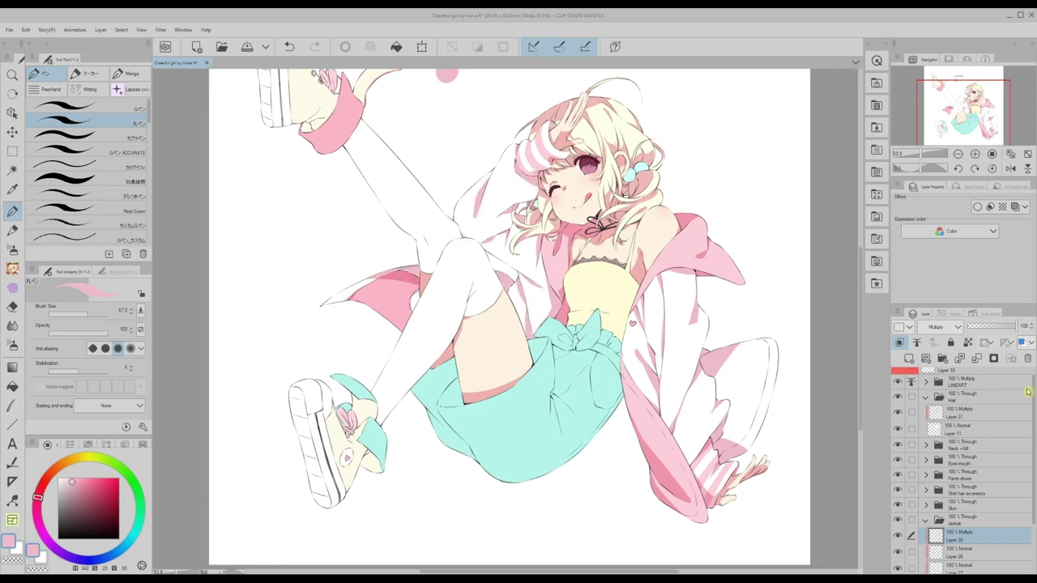
scroll(911, 421, "down", 2)
left_click(898, 524)
left_click(897, 524)
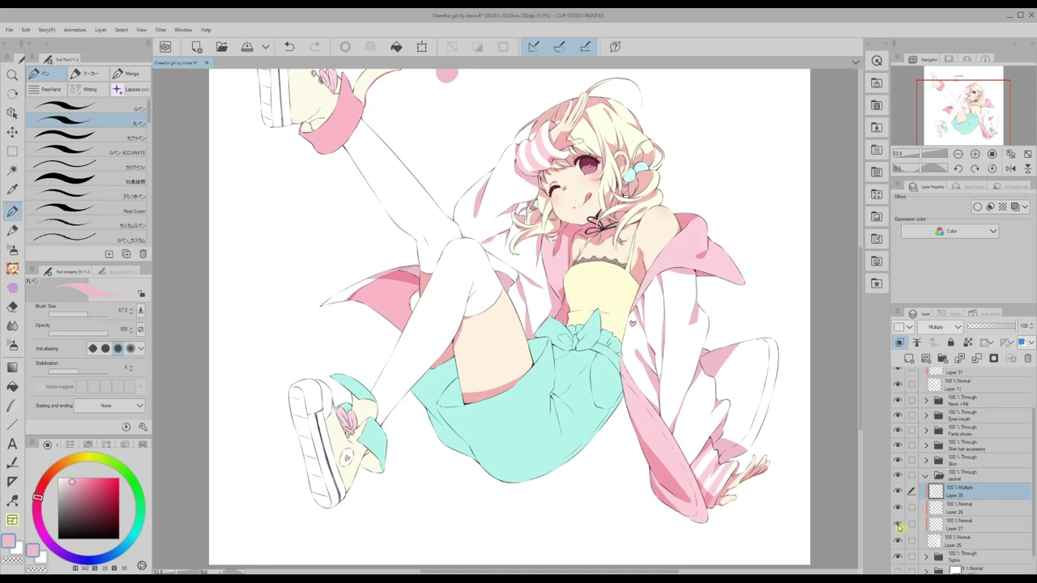
- Create a selection from the contents of Layer 27 and make the jacket's Multiply shadow layer active
left_click(954, 526)
right_click(954, 526)
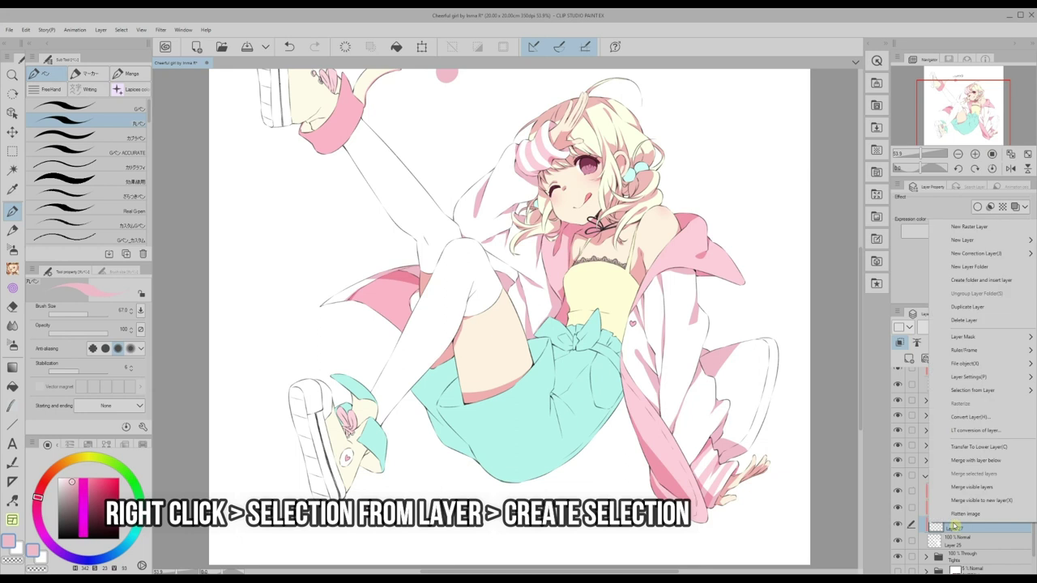
mouse_move(956, 392)
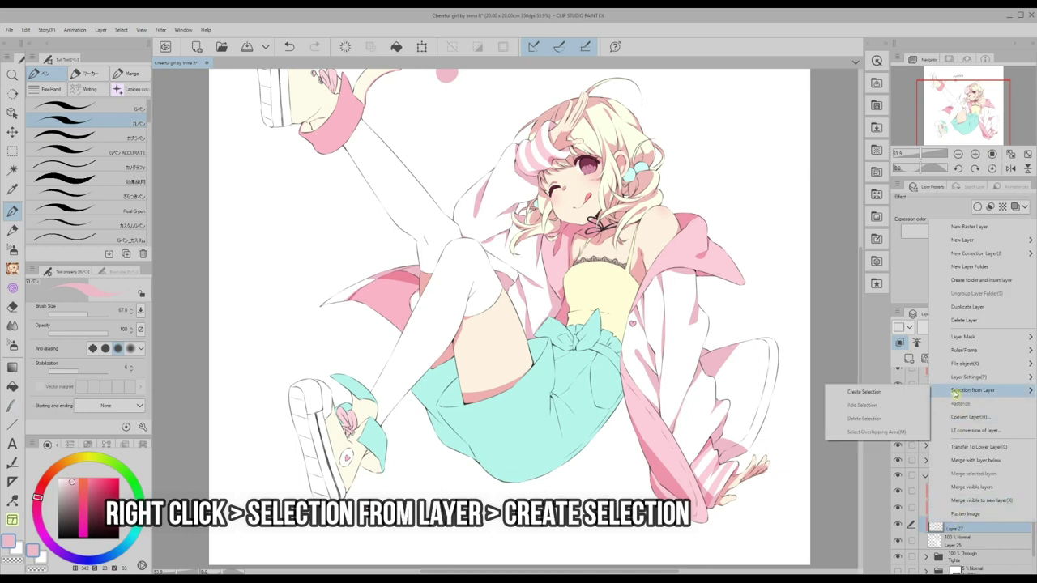
left_click(849, 392)
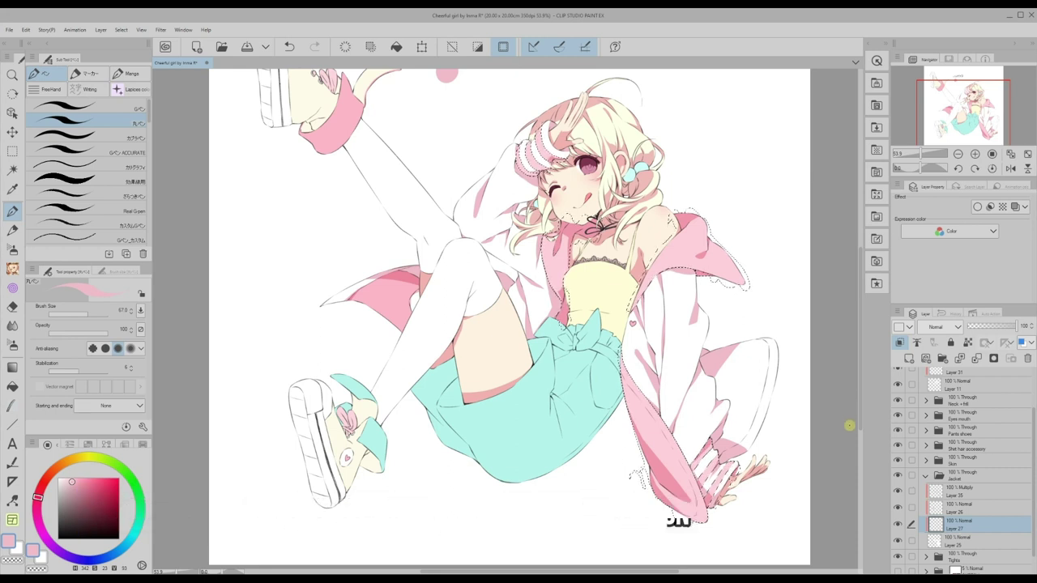
left_click(958, 493)
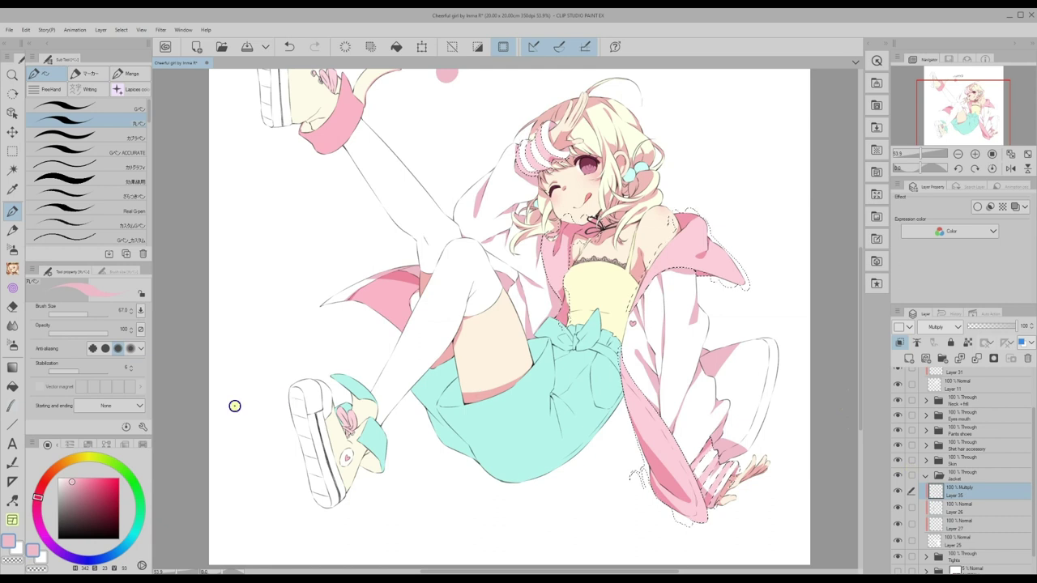
- Choose a slightly darker pink, convert the selected jacket lining shadows to that drawing color, and clear the selection
left_click_drag(73, 480, 79, 483)
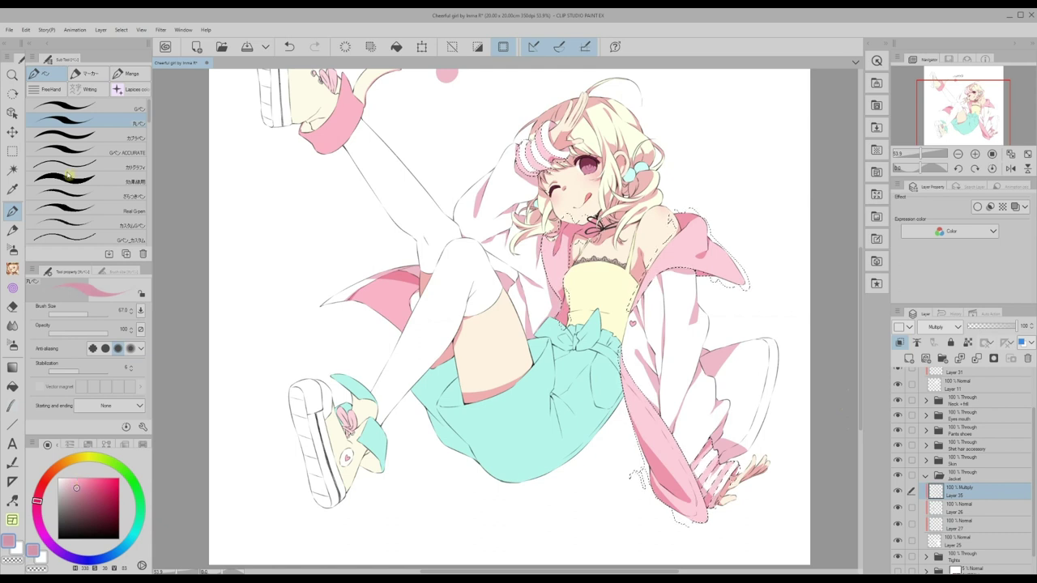
left_click(25, 29)
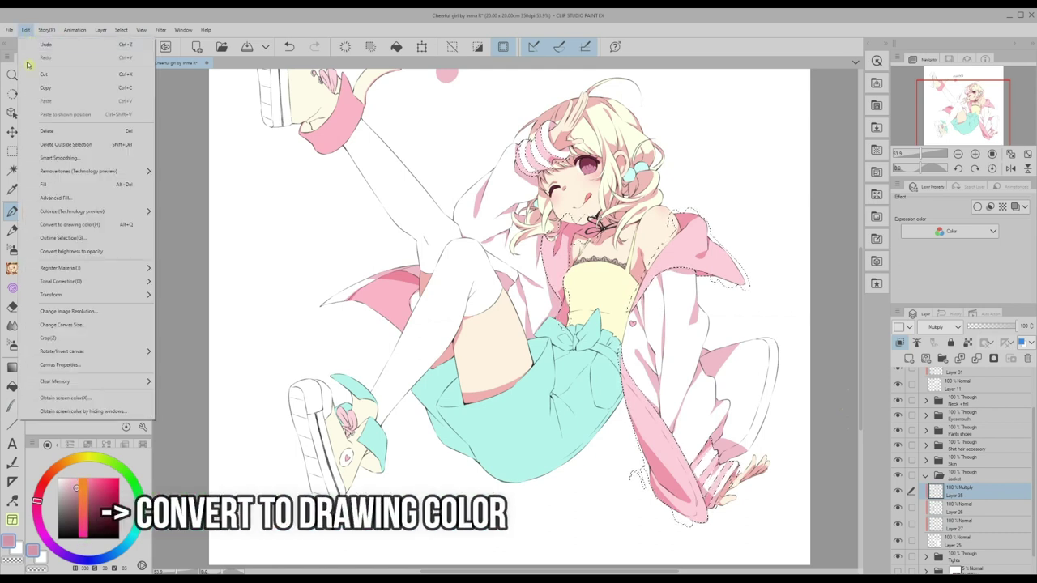
left_click(51, 228)
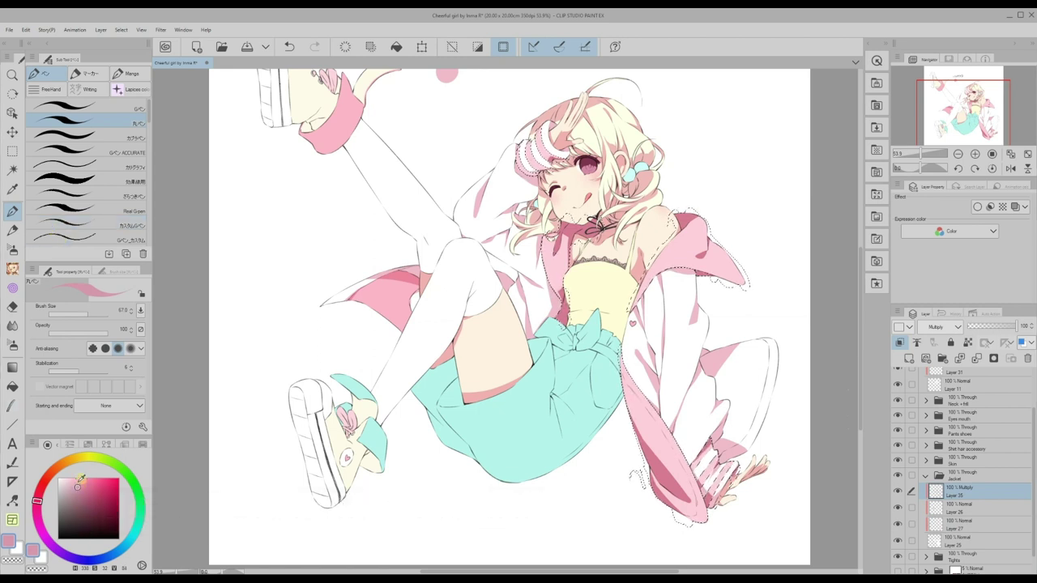
left_click(25, 29)
left_click(56, 171)
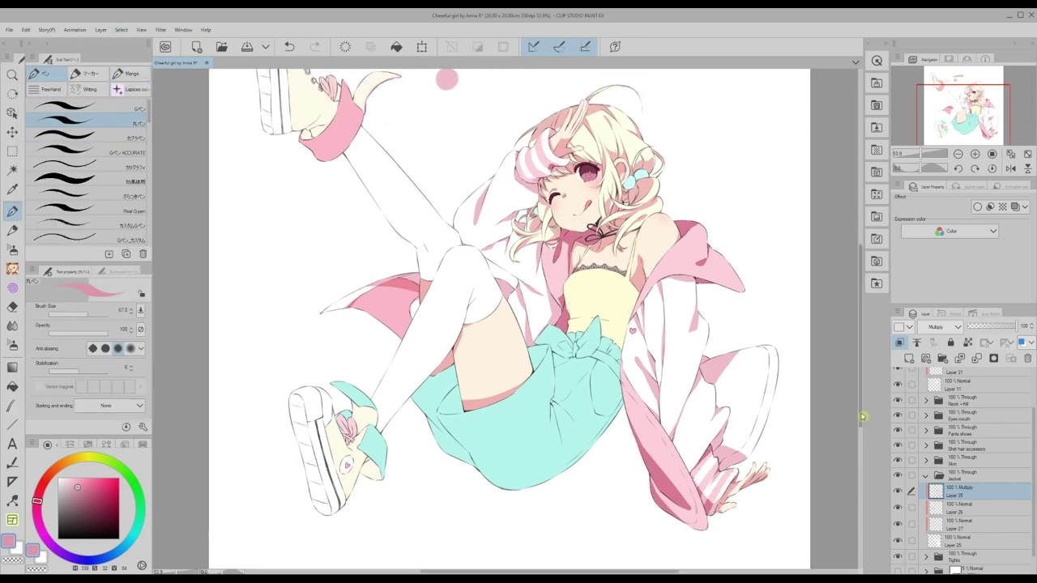
- Add a clipped Multiply layer in the Shirt hair accessory folder and paint a pink shadow across the yellow top
left_click(900, 345)
left_click(945, 327)
left_click(940, 357)
left_click(37, 500)
left_click(26, 29)
left_click(57, 211)
left_click(78, 478)
left_click_drag(571, 298, 624, 318)
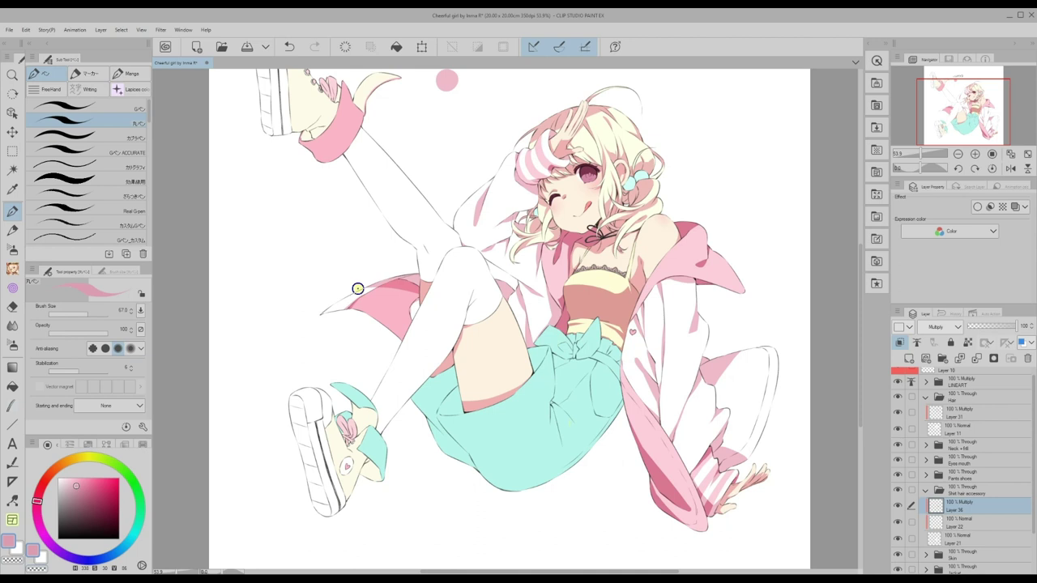
- Shade the hair beads and recolor their shadows to light blue with transparent pixels locked, and release the lock
left_click(52, 546)
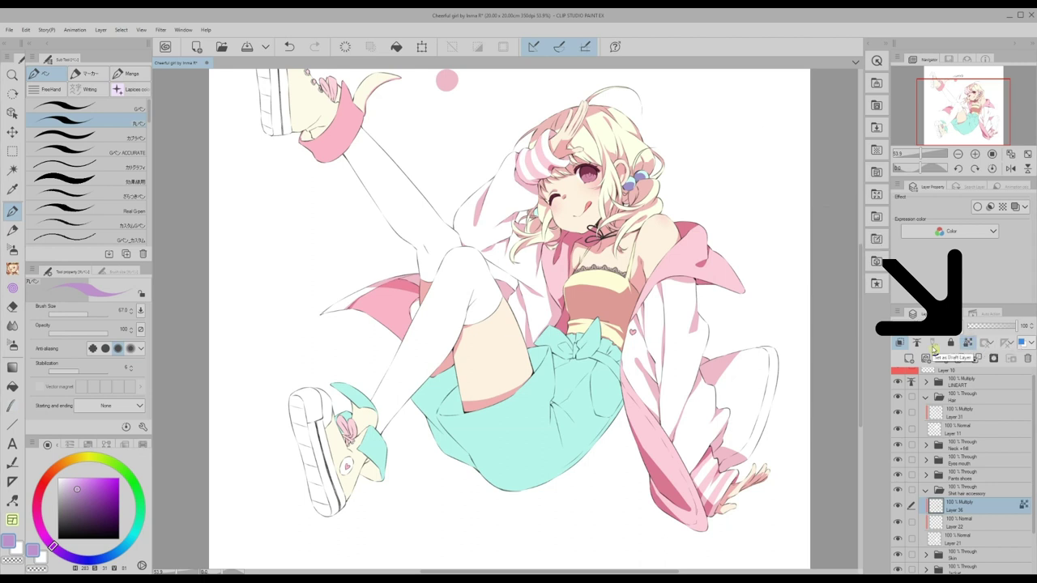
left_click_drag(52, 544, 44, 533)
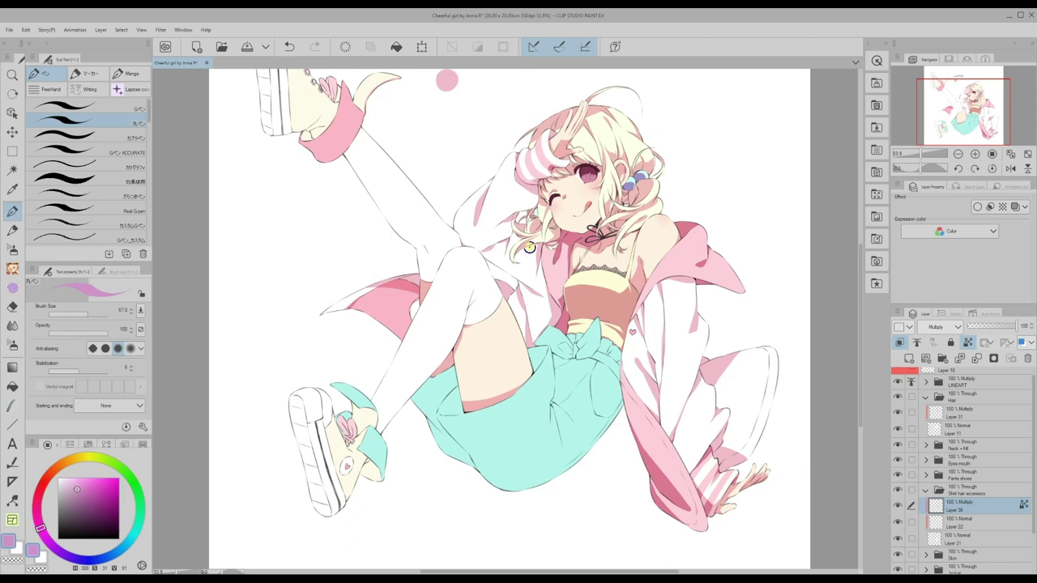
left_click(629, 187, "alt")
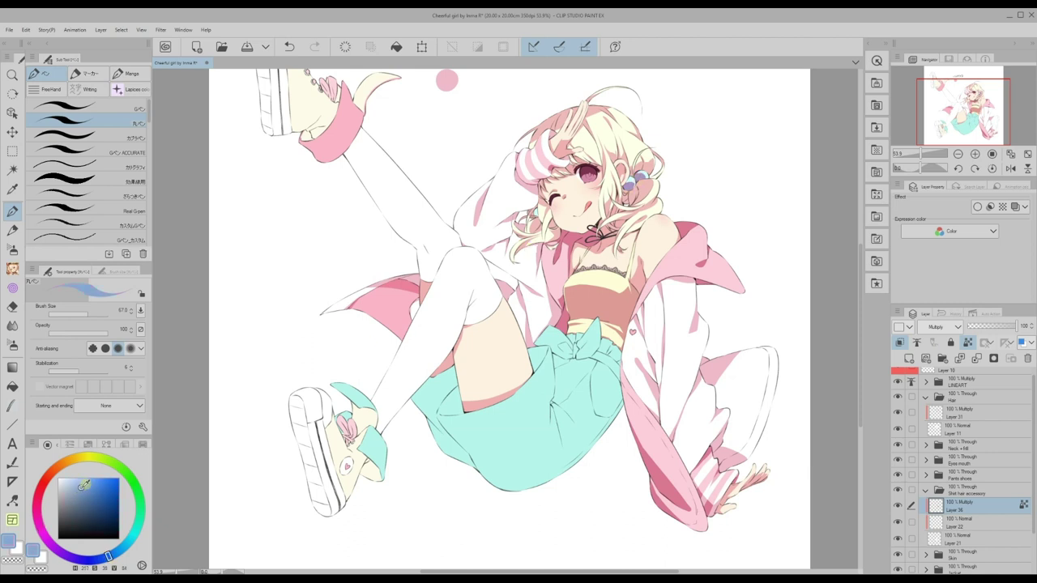
left_click(75, 484)
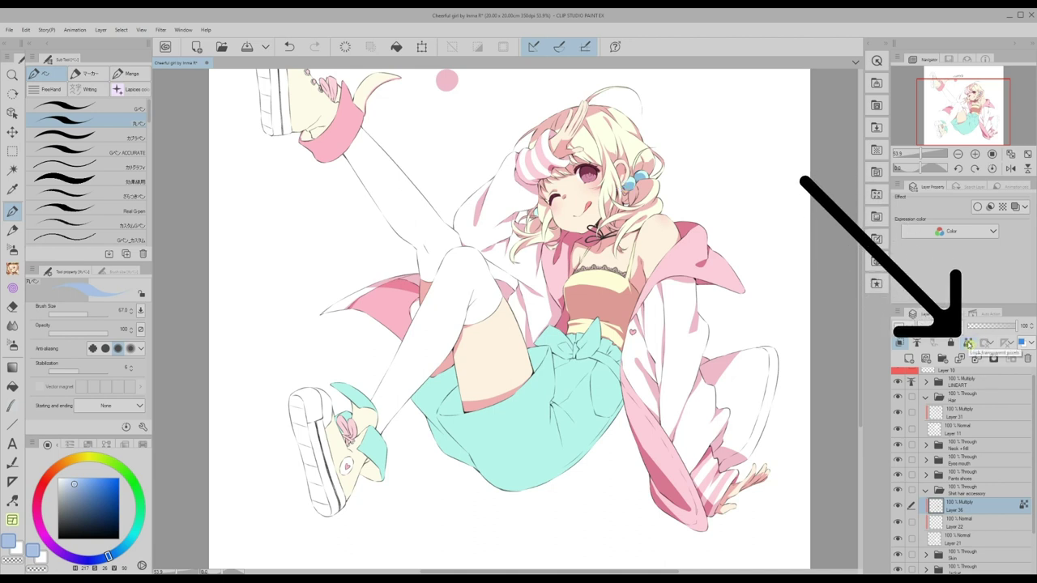
left_click(968, 344)
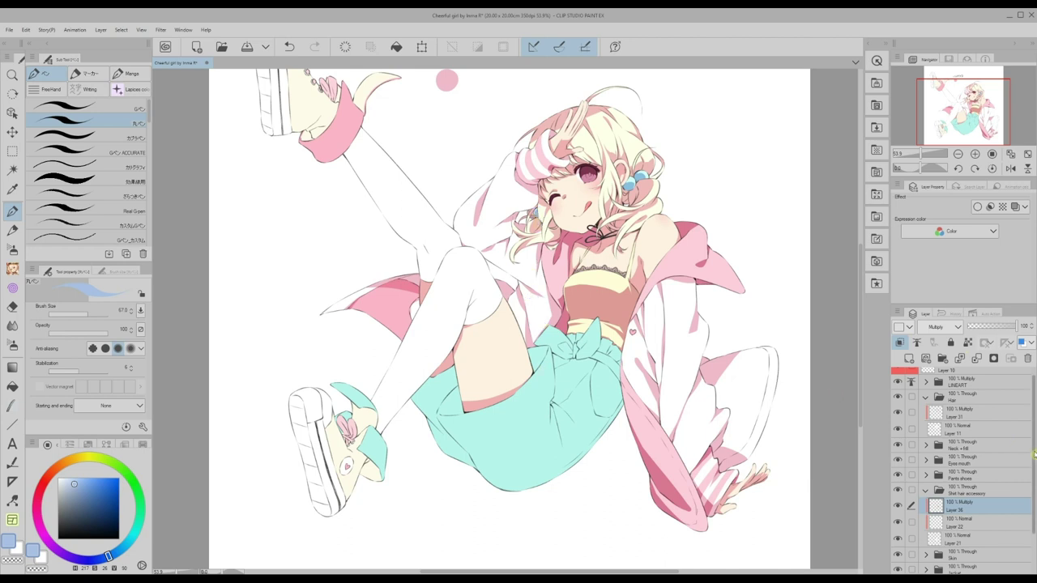
- Dab a light blue swatch on Layer 10 and add a clipped Multiply layer in the Pants shoes folder
left_click(946, 371)
left_click(437, 106)
scroll(535, 320, "down", 1)
left_click(926, 485)
left_click(944, 499)
left_click(908, 358)
left_click(945, 328)
left_click(940, 44)
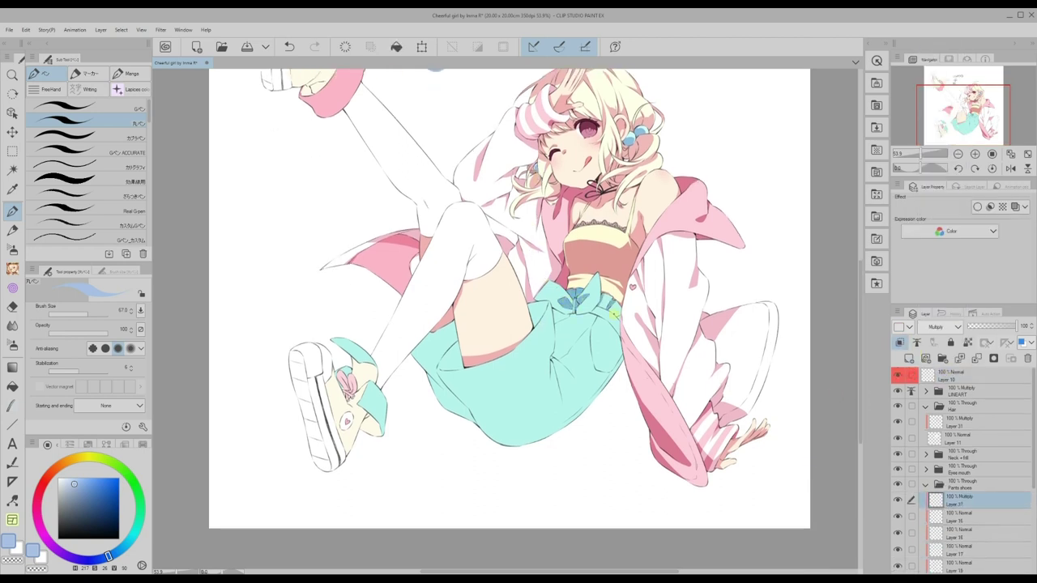
- Paint light blue shadows on the turquoise pants around the waistband, bow, pocket and fabric folds
left_click_drag(623, 342, 610, 332)
left_click_drag(543, 303, 534, 324)
left_click_drag(556, 327, 553, 355)
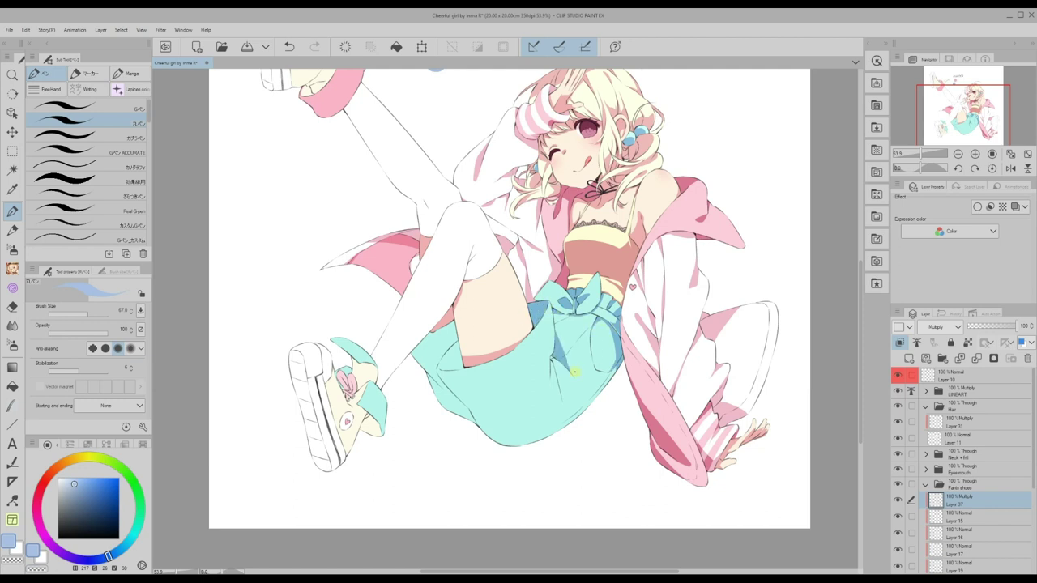
left_click_drag(617, 367, 610, 382)
left_click_drag(563, 316, 579, 323)
left_click_drag(463, 347, 440, 370)
mouse_move(457, 321)
left_mouse_down()
mouse_move(412, 354)
mouse_move(477, 423)
left_mouse_up()
- Extend the blue shadows along the pants' lower edge and waistband, cleaning up with transparent color
left_click_drag(652, 571, 624, 571)
key("c")
key("c")
left_click_drag(560, 428, 611, 440)
left_click_drag(672, 289, 765, 304)
- Paint light blue shadows on both shoes' soles, cuffs and uppers, undoing the last stroke
mouse_move(527, 380)
left_mouse_down()
mouse_move(512, 389)
mouse_move(529, 404)
left_mouse_up()
mouse_move(530, 430)
left_mouse_down()
mouse_move(544, 449)
mouse_move(530, 444)
left_mouse_up()
left_click_drag(462, 370, 495, 485)
scroll(521, 238, "up", 3)
mouse_move(522, 238)
left_mouse_down()
mouse_move(496, 232)
mouse_move(504, 242)
mouse_move(475, 280)
mouse_move(487, 259)
mouse_move(478, 306)
left_mouse_up()
left_click_drag(425, 170, 434, 275)
mouse_move(506, 244)
left_mouse_down()
mouse_move(506, 155)
mouse_move(475, 131)
left_mouse_up()
key("ctrl+z")
- Lock transparent pixels on the Pants shoes Multiply layer and recolor the shoe shadows with pink
left_click(483, 465, "alt")
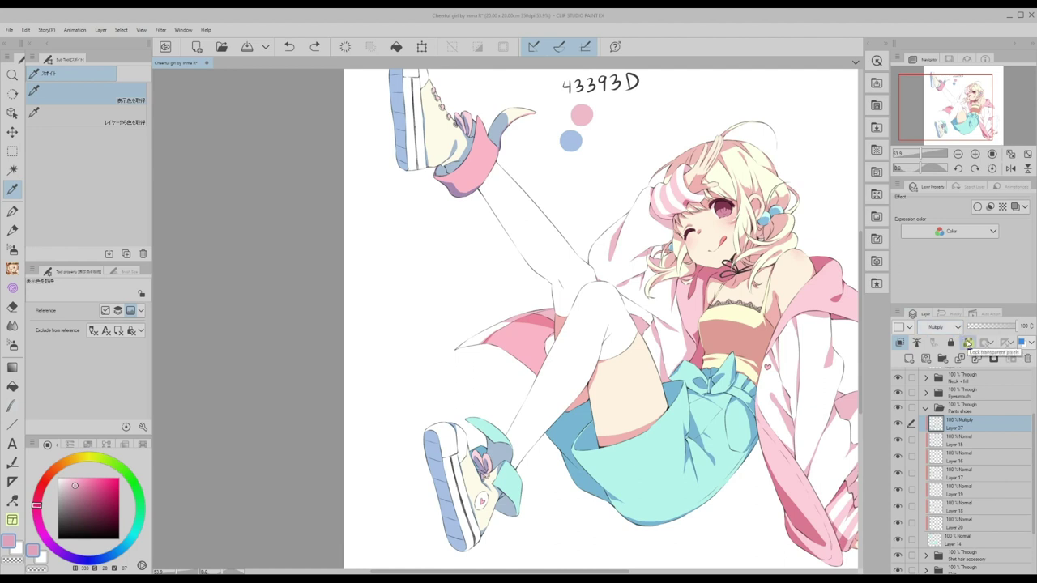
left_click(967, 344)
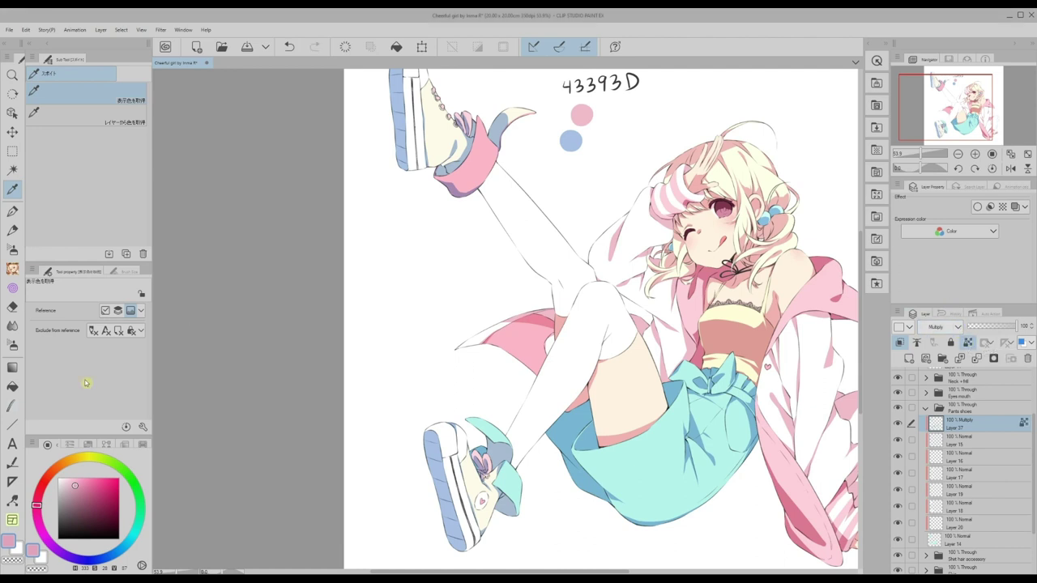
key("p")
left_click(498, 138, "alt")
scroll(431, 174, "up", 2)
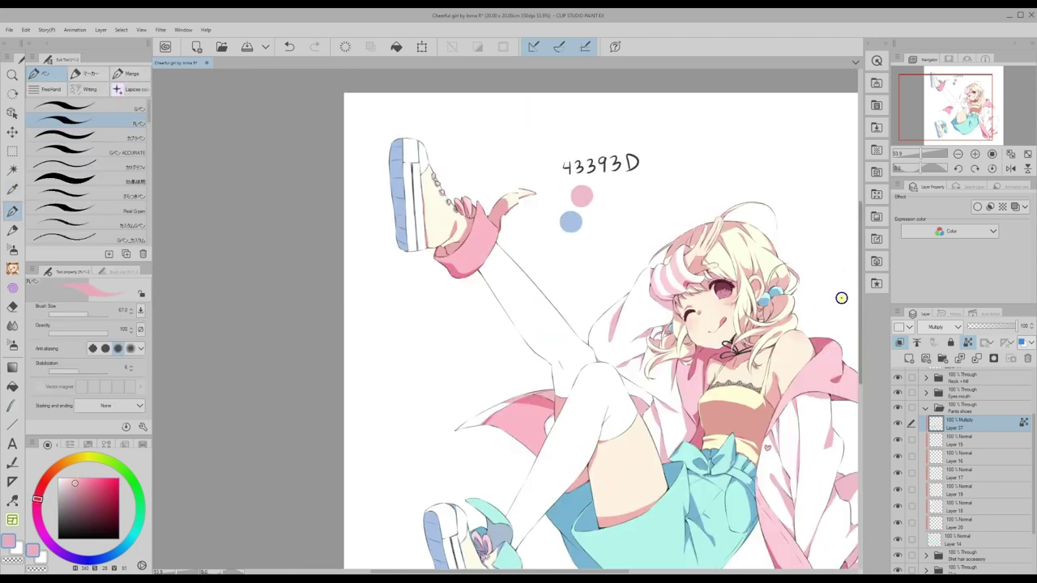
scroll(486, 236, "down", 3)
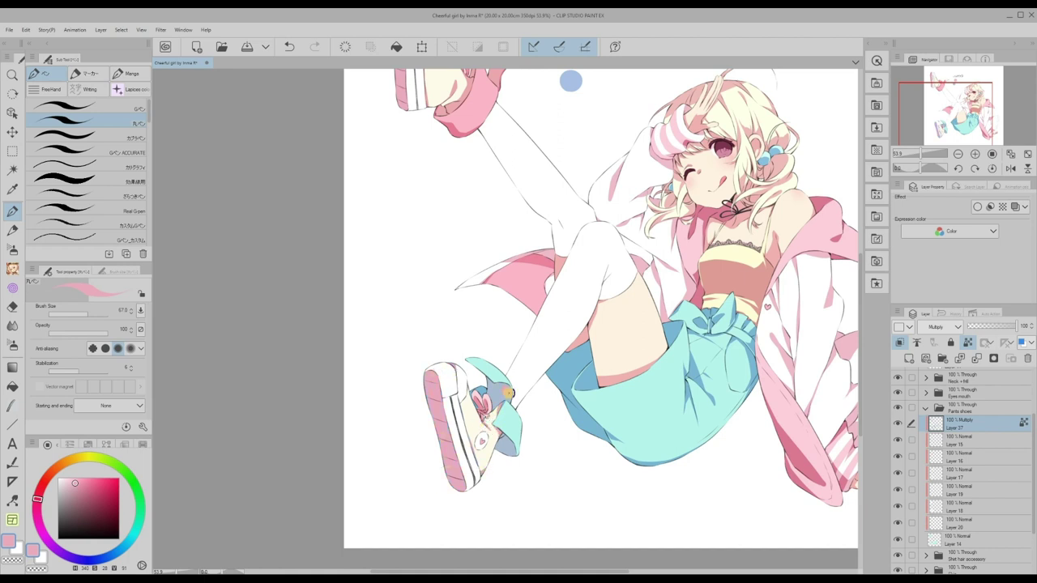
scroll(499, 316, "down", 2)
scroll(842, 331, "up", 1)
- Paint light pink shadows on the white tights using a clipped Multiply layer in the Tights folder
left_click(925, 408)
left_click(960, 552)
left_click(517, 78, "alt")
scroll(506, 111, "up", 2)
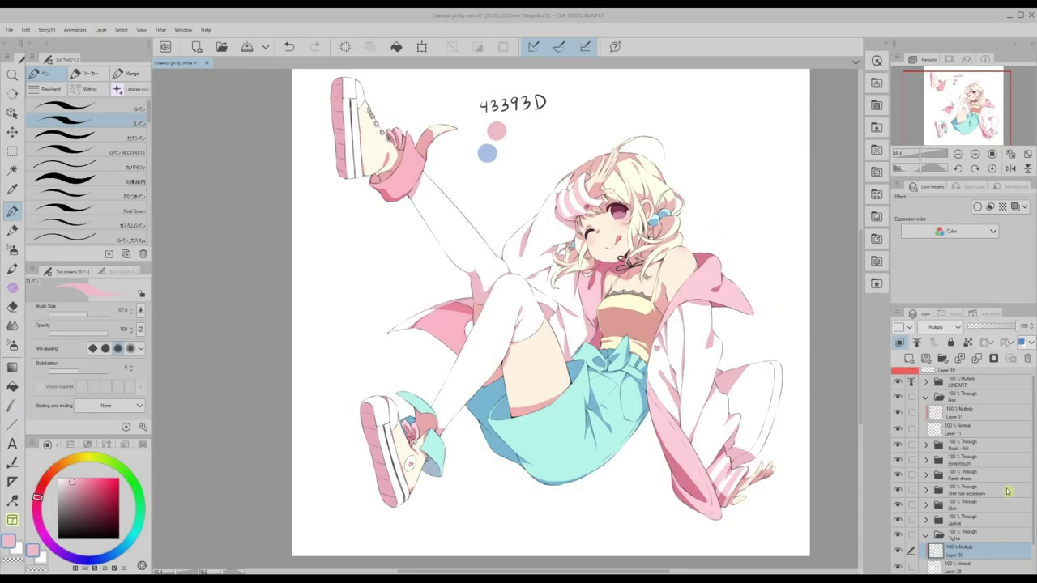
left_click(925, 535)
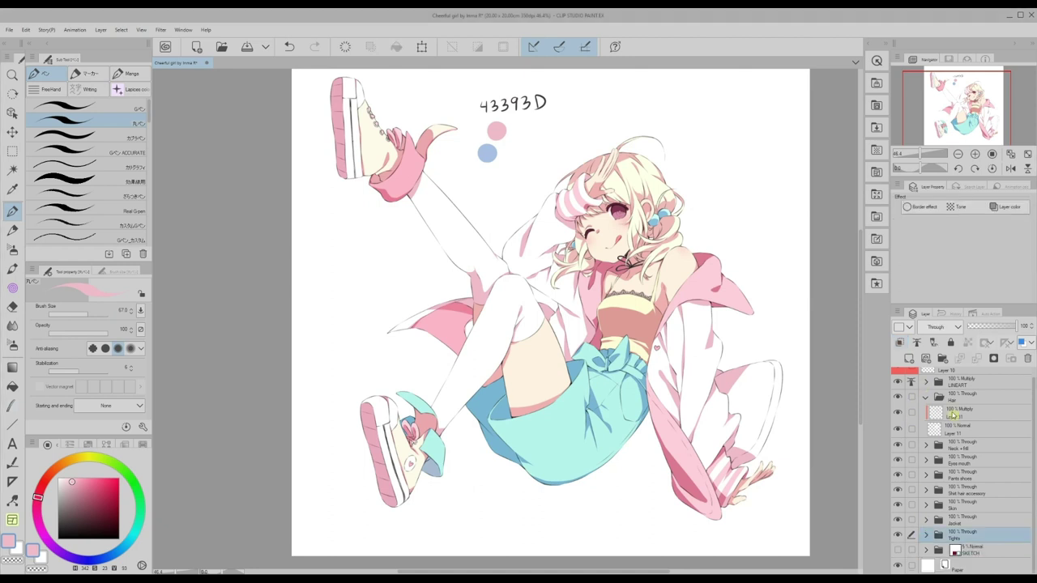
- Lock transparent pixels on the Hair folder's Multiply Layer 31
left_click(952, 415)
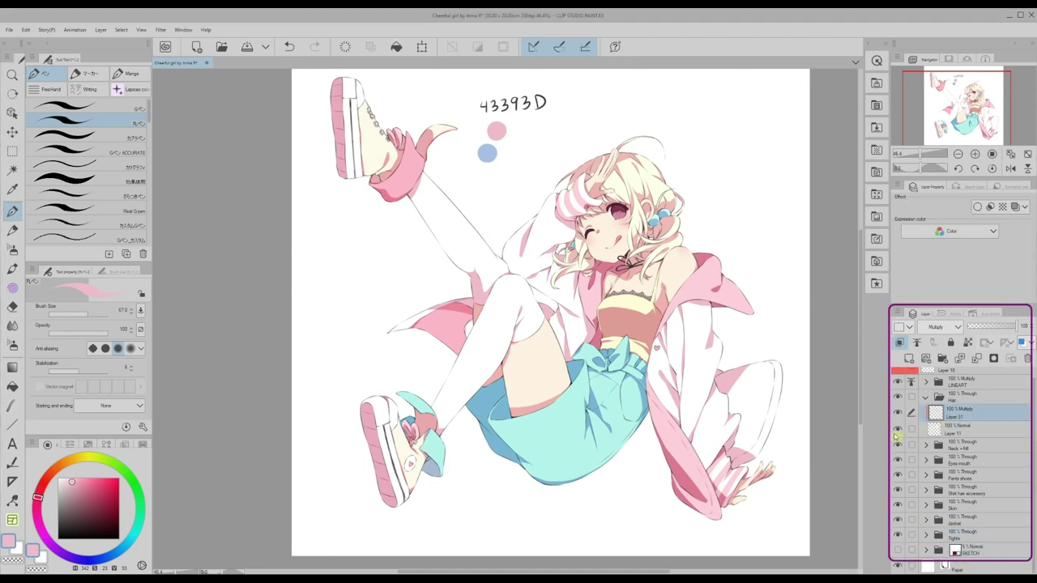
left_click(970, 343)
scroll(863, 355, "up", 2)
scroll(863, 355, "up", 1)
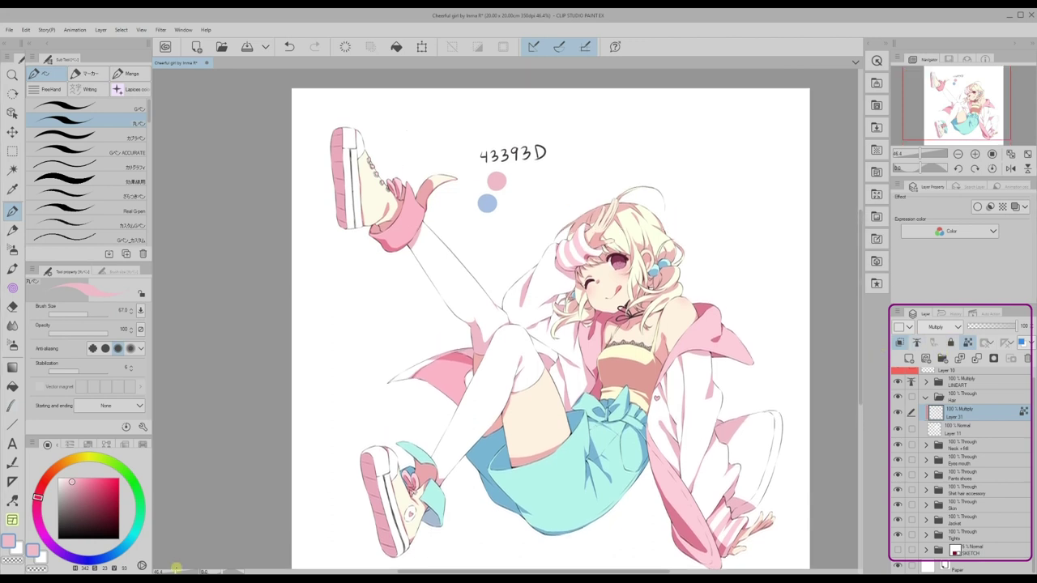
left_click_drag(177, 573, 182, 573)
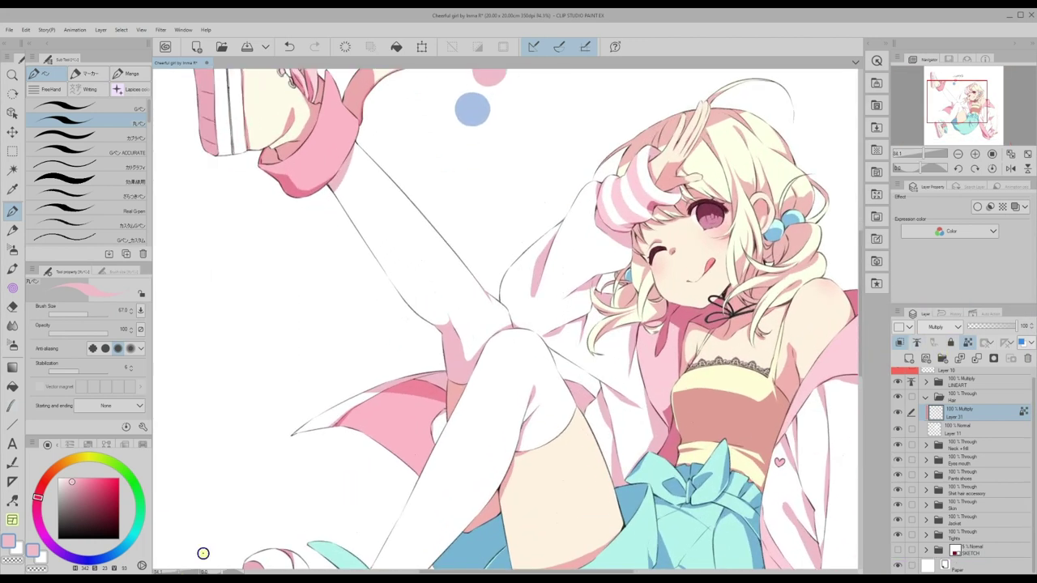
left_click_drag(861, 296, 861, 268)
left_click_drag(504, 572, 535, 572)
- Set the drawing color to white and choose the opaque watercolor brush (不透明水彩) at size 43
double_click(32, 552)
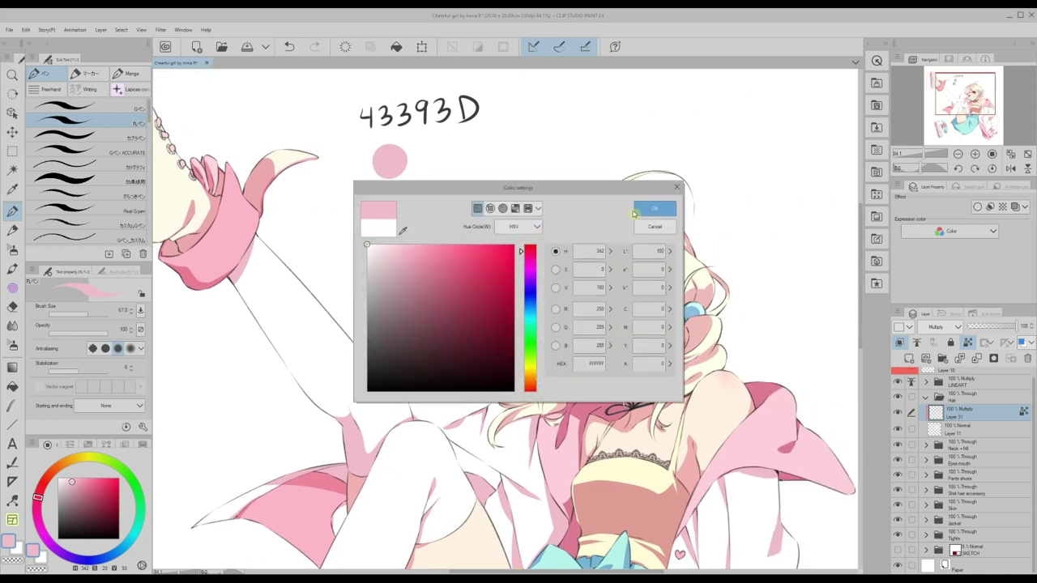
left_click(656, 209)
left_click(13, 272)
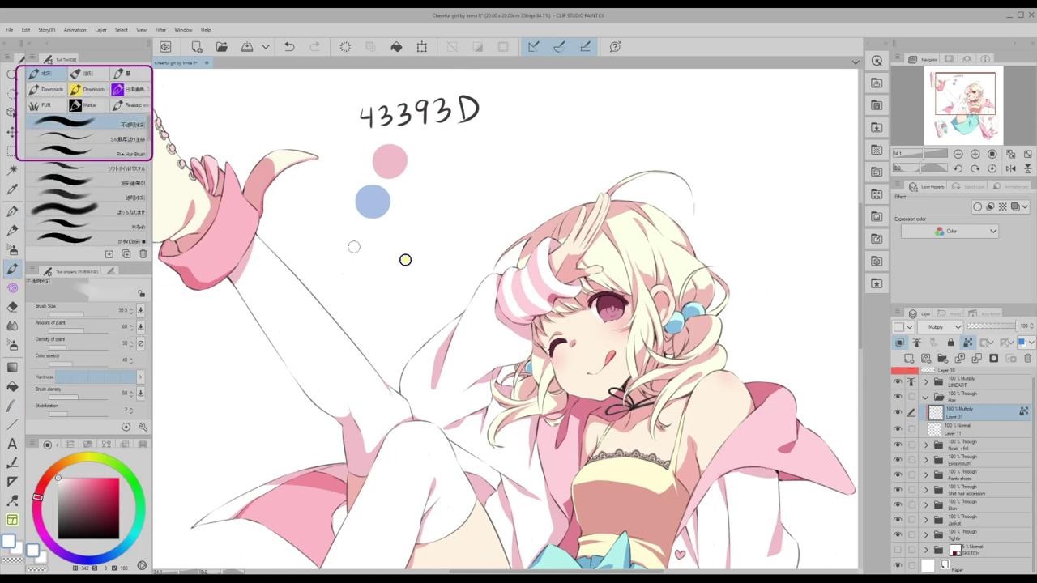
left_click_drag(85, 314, 87, 315)
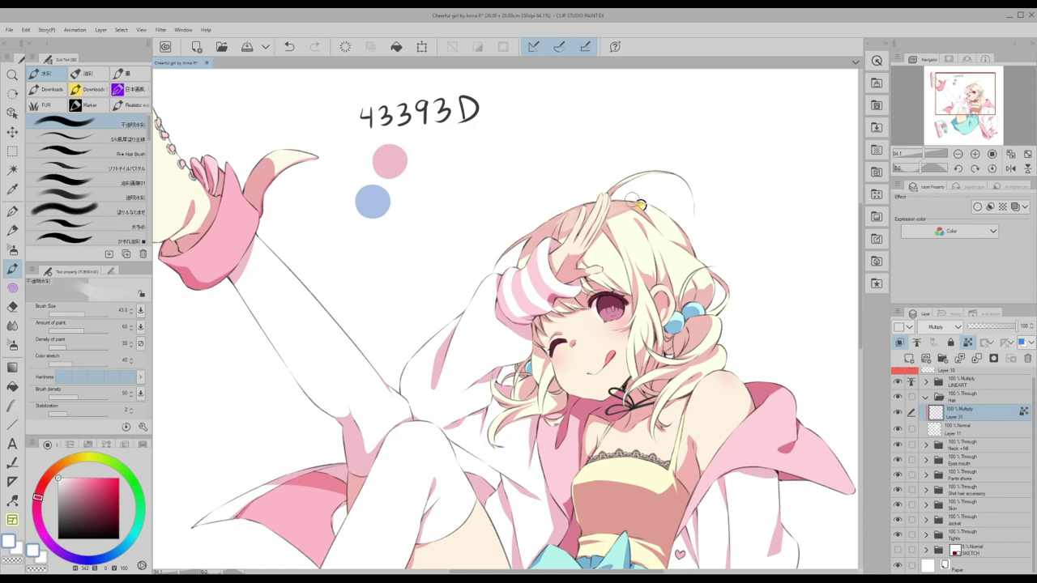
- Brush soft white into the hair shadows around the ear, beads and side bun to lighten them
left_click(975, 154)
left_click(976, 154)
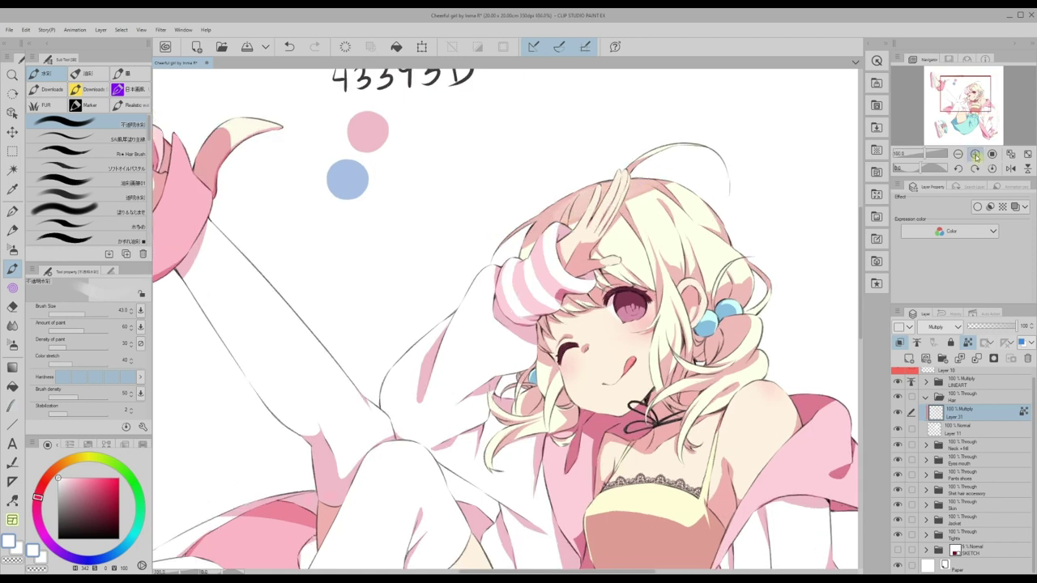
left_click(958, 154)
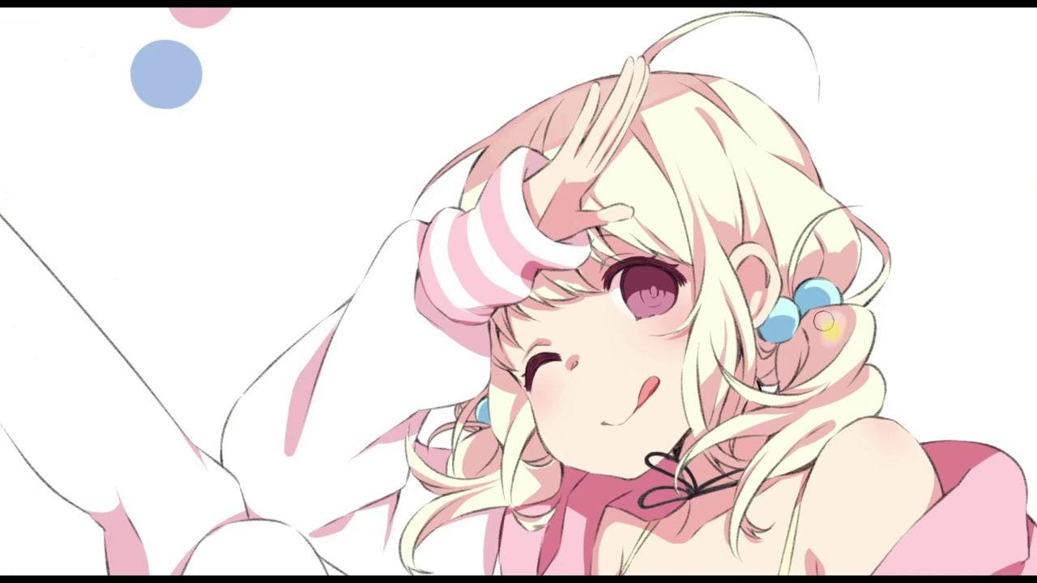
mouse_move(827, 328)
left_mouse_down()
mouse_move(802, 374)
mouse_move(821, 344)
mouse_move(819, 320)
left_mouse_up()
mouse_move(787, 361)
left_mouse_down()
mouse_move(791, 347)
mouse_move(789, 378)
mouse_move(784, 371)
left_mouse_up()
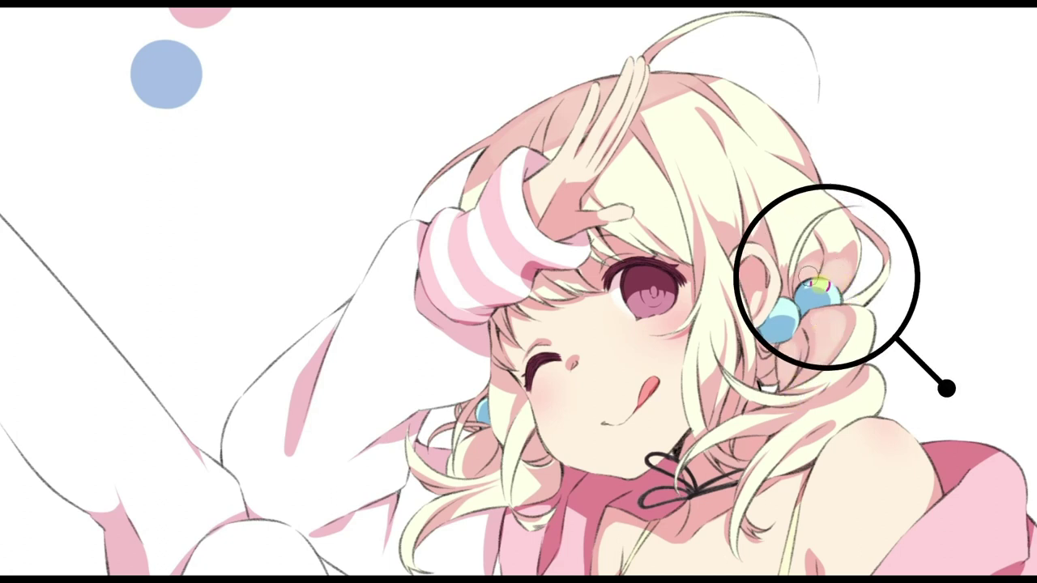
left_click_drag(760, 253, 764, 263)
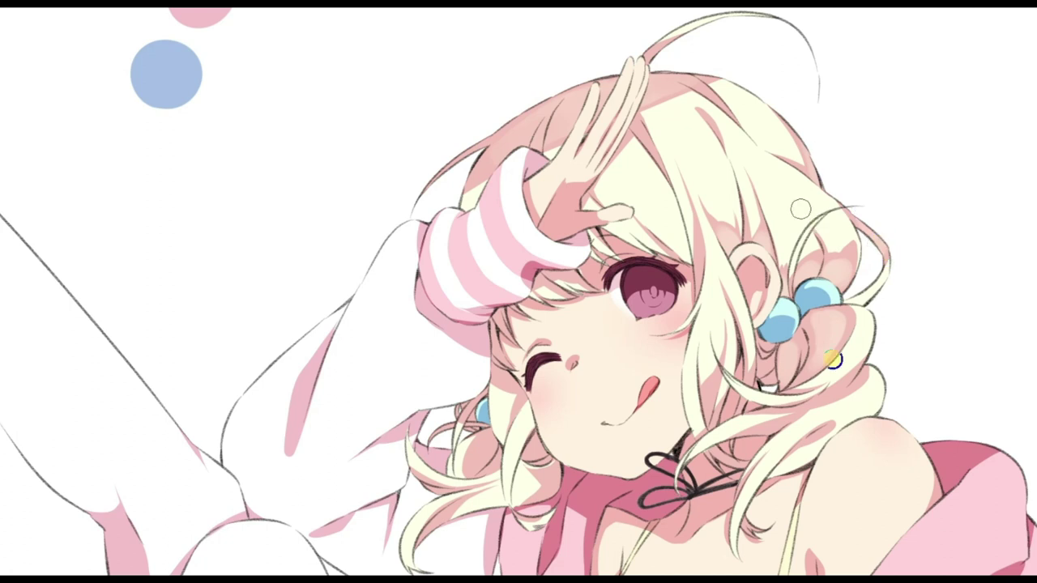
mouse_move(853, 385)
left_mouse_down()
mouse_move(865, 364)
mouse_move(829, 394)
mouse_move(850, 382)
left_mouse_up()
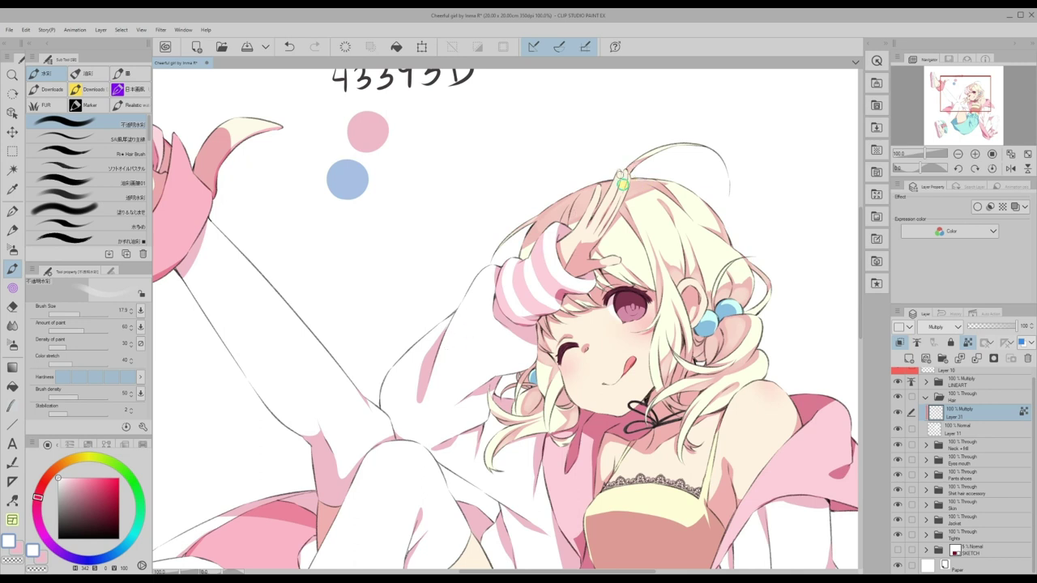
- Set the secondary color to a darker pink and deepen parts of the hair shadows with a 12.8 brush
left_click_drag(565, 573, 576, 572)
left_click(43, 560)
left_click_drag(75, 485, 80, 490)
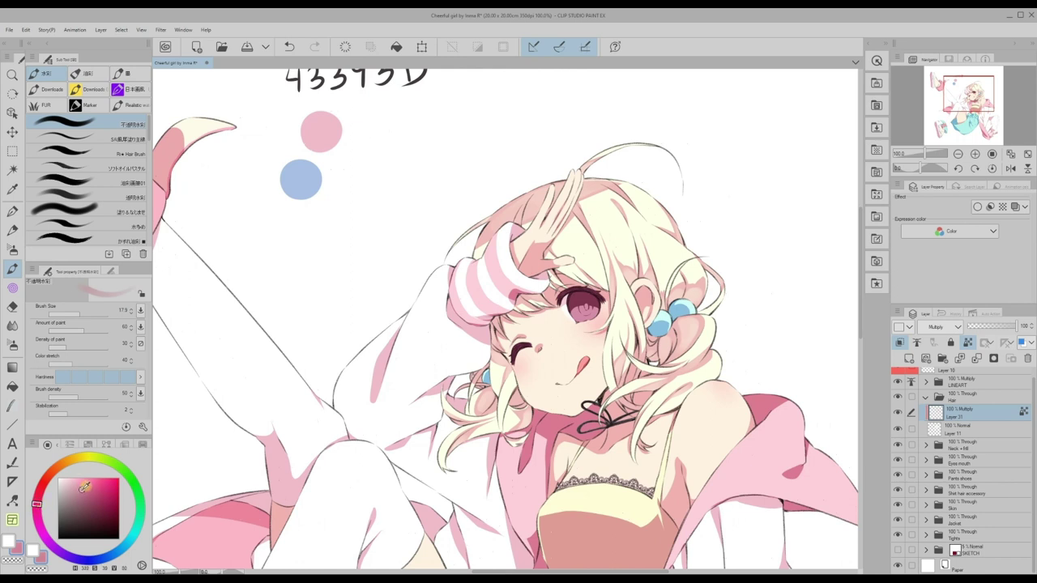
left_click_drag(80, 316, 78, 316)
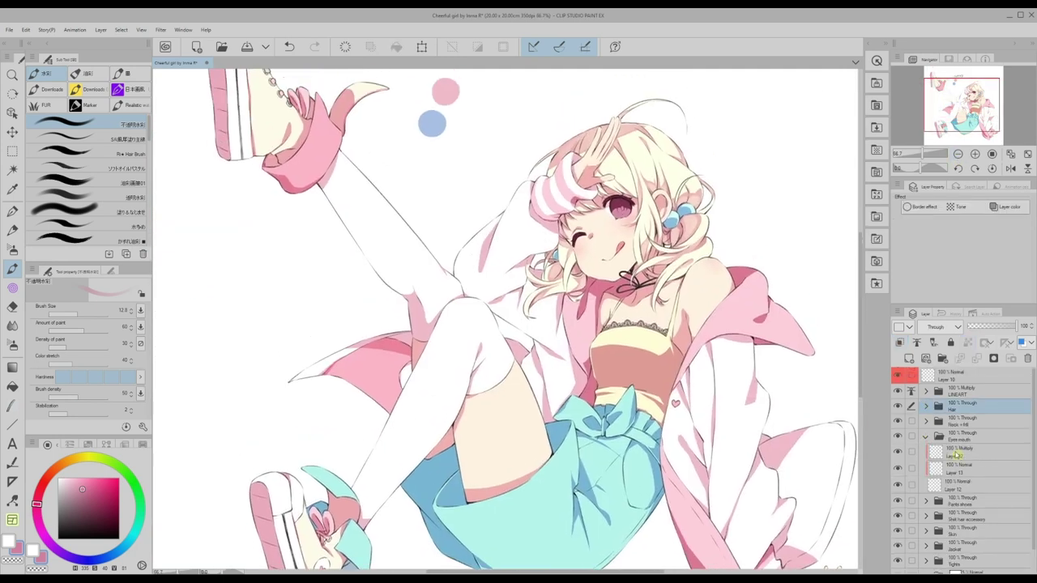
- Brush soft white into the yellow top's shadows on Multiply Layer 36 with a 28.7 brush
left_click(83, 313)
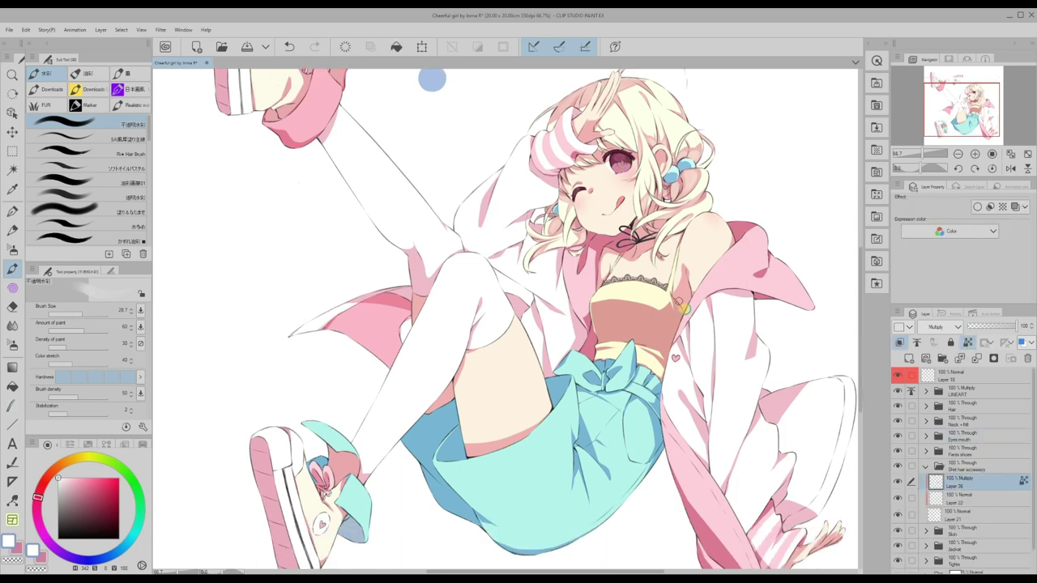
scroll(669, 328, "up", 2)
left_click(88, 313)
left_click_drag(647, 312, 607, 315)
key("bracketleft")
key("bracketleft")
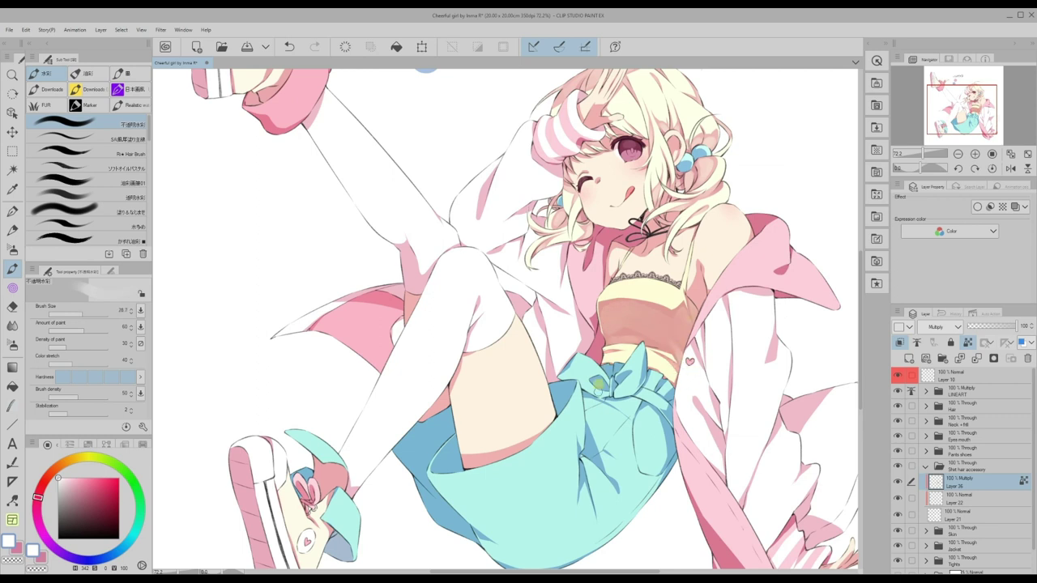
- Select Multiply Layer 37 in the Pants shoes folder and brush soft white into the shadows of the blue shorts
left_click_drag(860, 320, 861, 332)
left_click(927, 451)
left_click(935, 469)
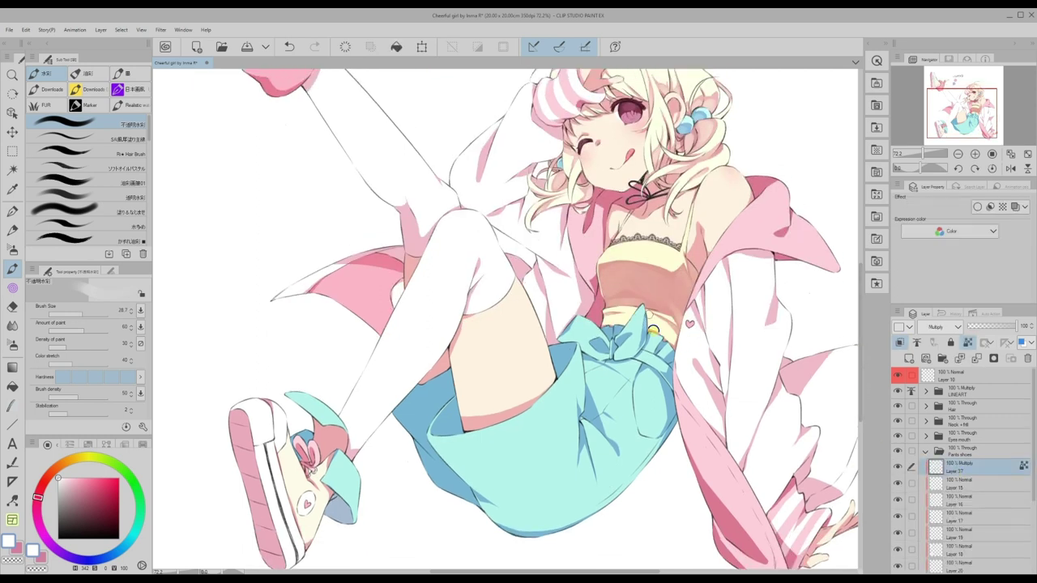
left_click_drag(673, 408, 671, 429)
mouse_move(592, 415)
left_mouse_down()
mouse_move(595, 406)
mouse_move(590, 422)
left_mouse_up()
mouse_move(404, 403)
left_mouse_down()
mouse_move(470, 502)
mouse_move(415, 429)
left_mouse_up()
- Sample the shorts' blue shadow as the secondary color, brush white into the lower shoe's shadows and undo the last stroke
left_click(82, 315)
left_click(42, 559)
left_click(431, 409, "alt")
left_click(34, 550)
left_click_drag(332, 438, 326, 456)
mouse_move(350, 525)
left_mouse_down()
mouse_move(336, 522)
mouse_move(434, 479)
left_mouse_up()
key("ctrl+z")
- Sample the shoe's pink shadow as the secondary color and brush white into the raised shoe's sole and cuff shadows
left_click(42, 559)
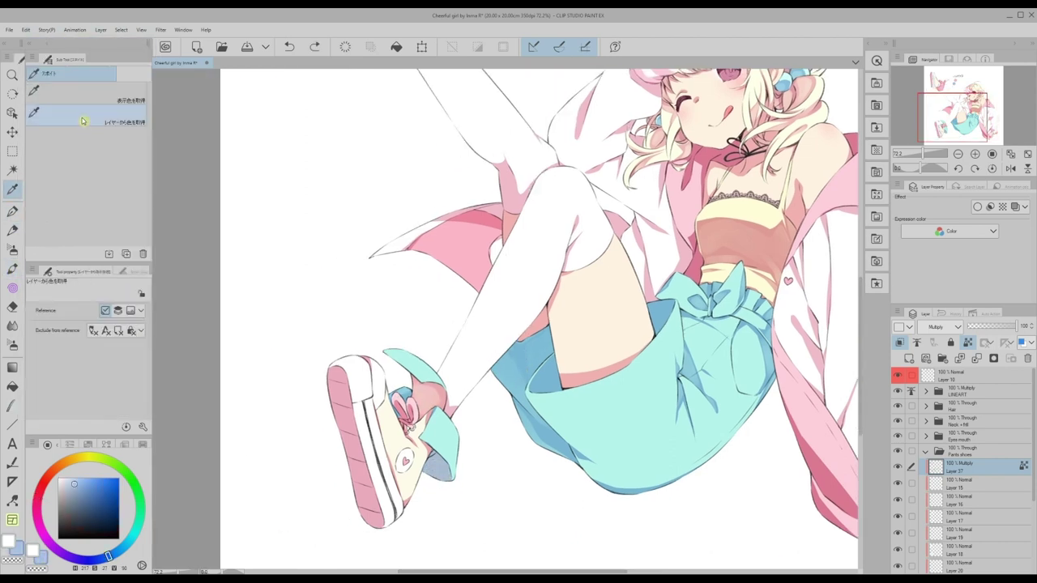
left_click(436, 461, "alt")
key("b")
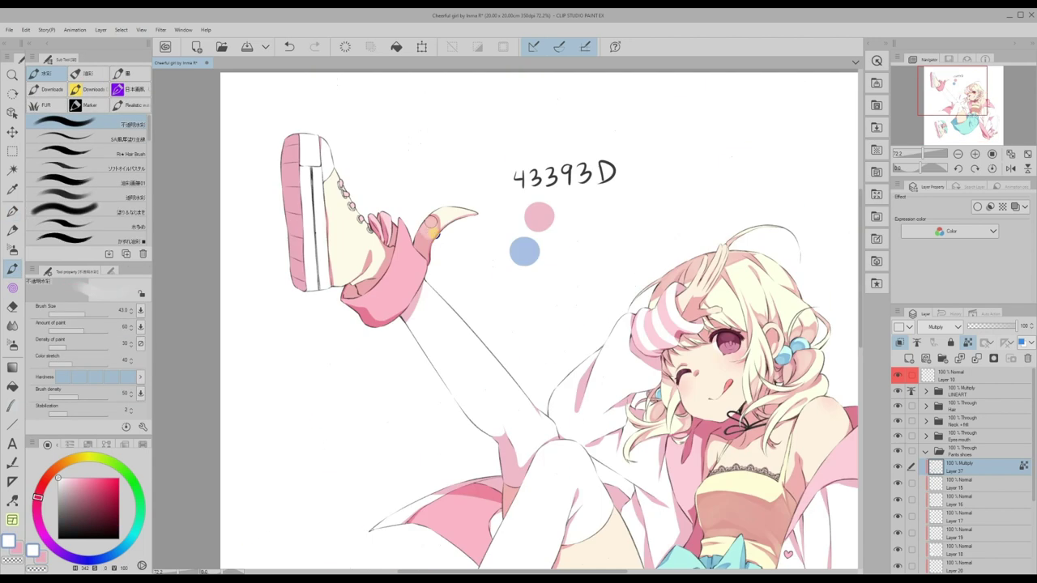
left_click(82, 314)
left_click_drag(287, 209, 297, 279)
left_click_drag(295, 146, 301, 176)
left_click(82, 315)
left_click_drag(388, 248, 380, 230)
left_click(321, 271)
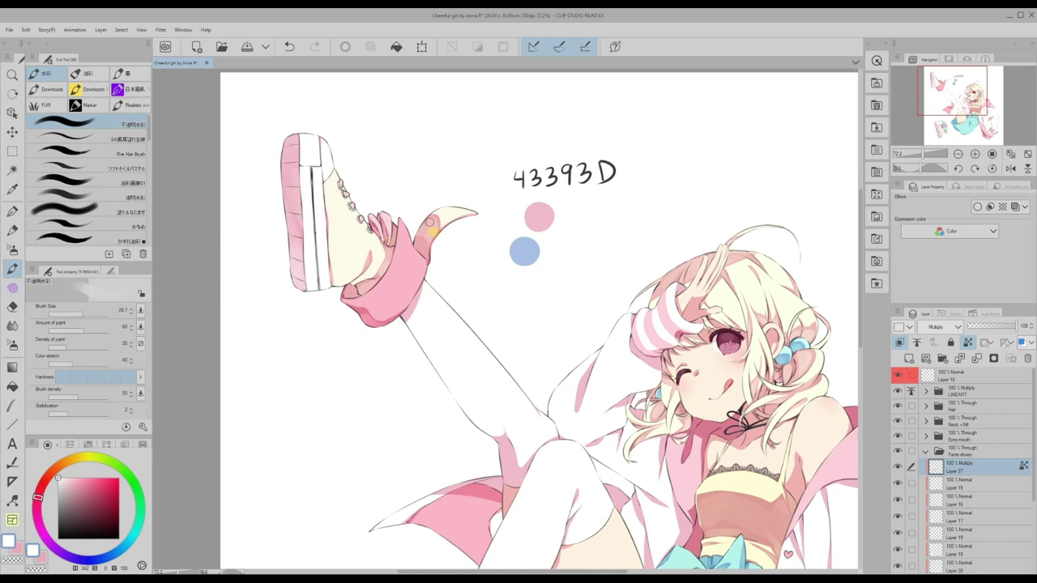
- Select the Jacket folder's Multiply Layer 35 and brush soft white into the shadow of the jacket flap behind the legs
key("ctrl+minus")
left_click_drag(518, 324, 499, 222)
left_click(927, 453)
left_click(926, 496)
left_click(963, 512)
left_click_drag(921, 154, 923, 154)
left_click_drag(926, 98, 926, 101)
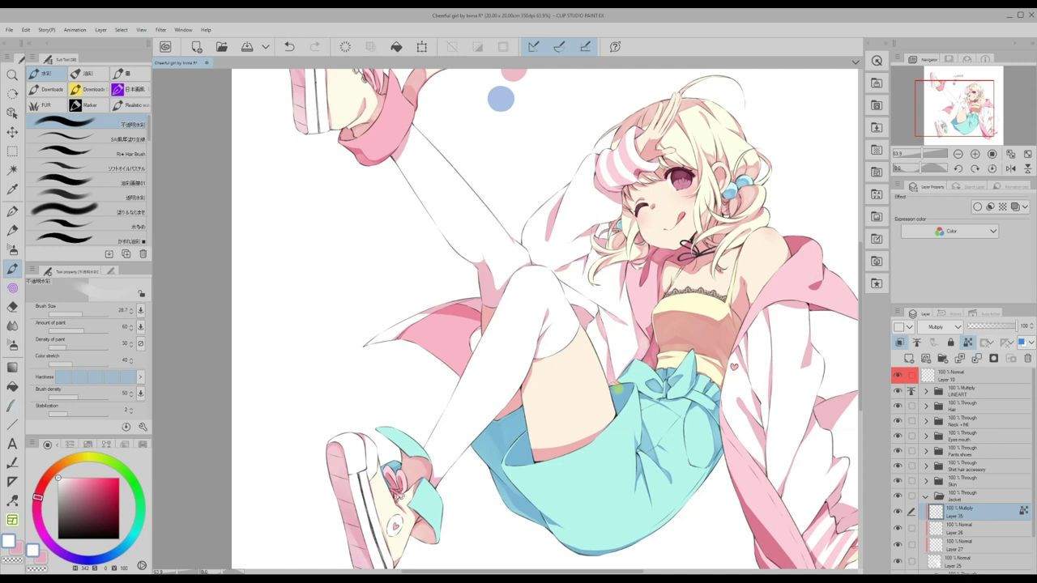
left_click_drag(456, 313, 478, 310)
- Lighten the shadows of the jacket's lower flap and supporting sleeve with white, raising the brush size to 43
left_click_drag(810, 241, 653, 241)
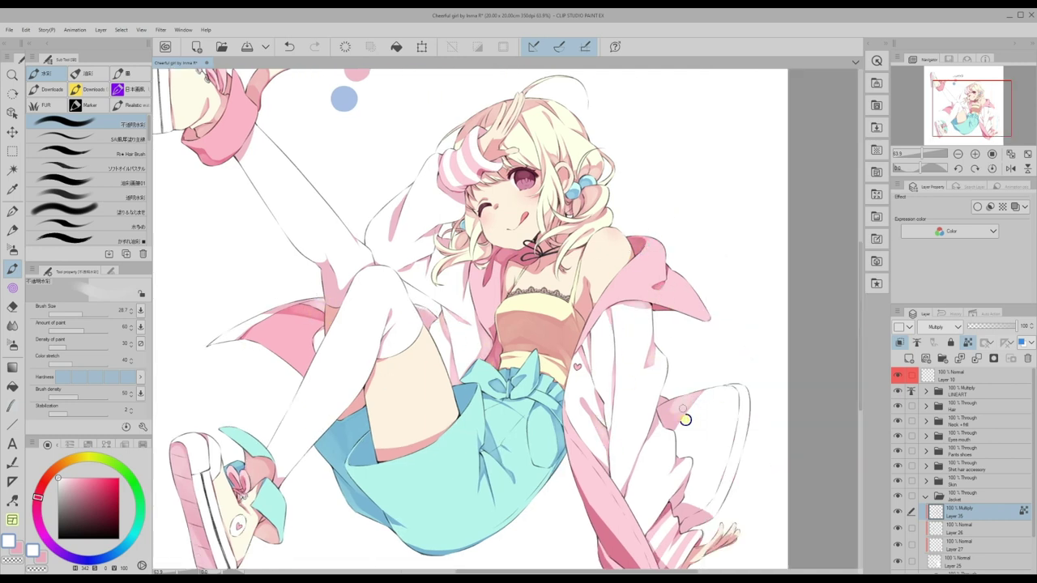
scroll(701, 427, "down", 2)
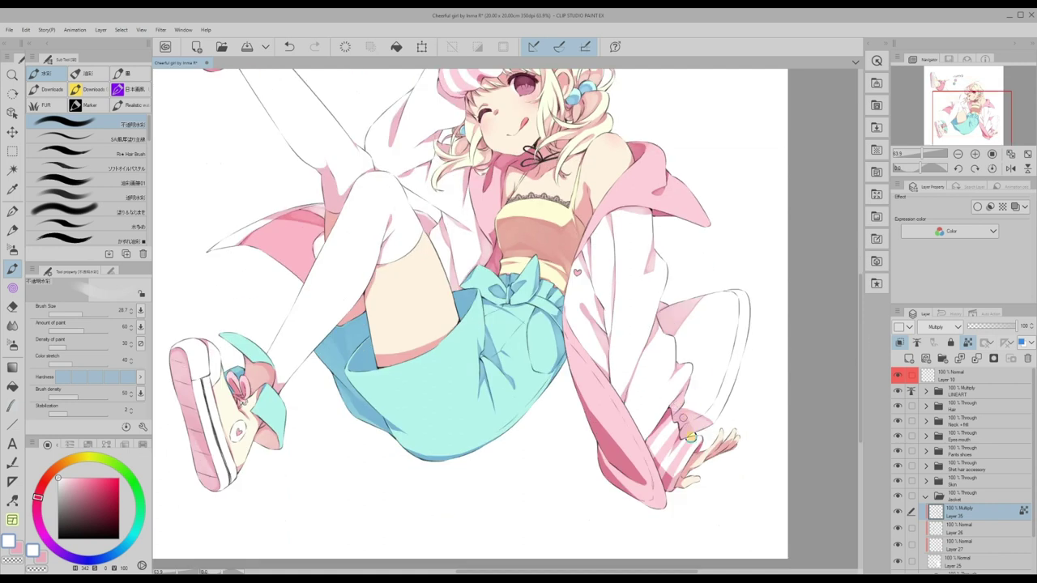
left_click(84, 314)
mouse_move(606, 461)
left_mouse_down()
mouse_move(618, 485)
mouse_move(581, 389)
left_mouse_up()
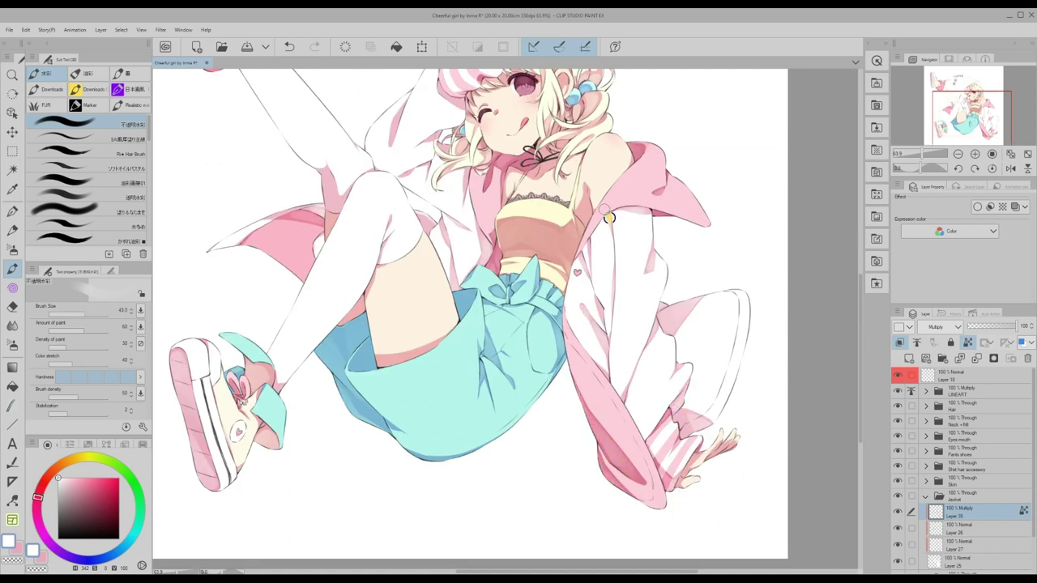
- Set the secondary color to a darker pink and reduce the brush size to deepen the jacket's shadows
left_click_drag(567, 572, 560, 572)
left_click_drag(861, 413, 862, 395)
key("x")
left_click(88, 496)
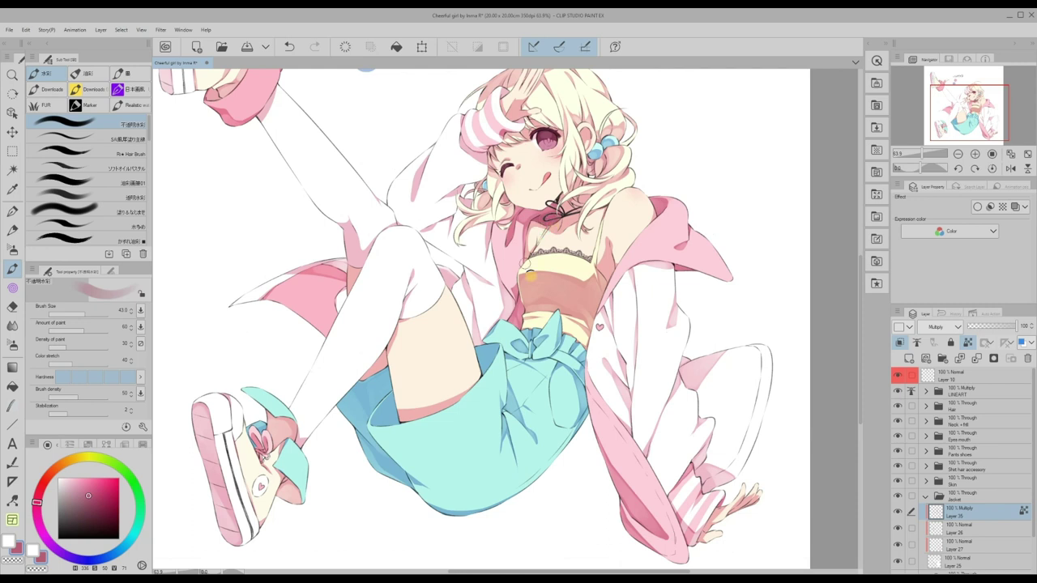
left_click(77, 314)
left_click_drag(482, 572, 476, 572)
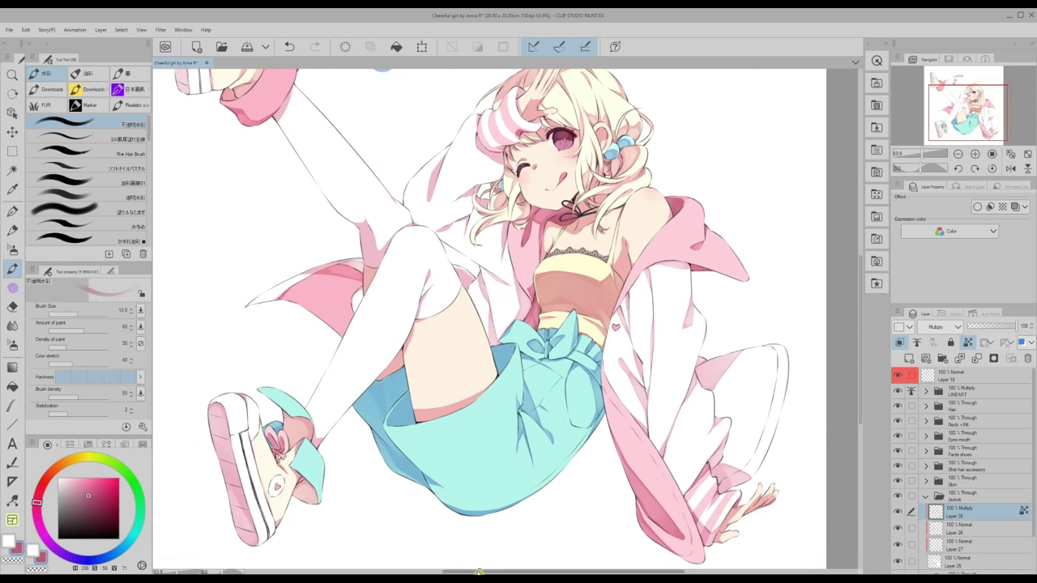
- Select Multiply Layer 38 in the Tights folder and soften the shadow behind the knee with a large white brush
left_click(187, 572)
left_click_drag(862, 284, 861, 269)
left_click(925, 496)
left_click(960, 528)
left_click(83, 315)
key("x")
left_click_drag(385, 292, 403, 327)
left_click(393, 301, "alt")
left_click(403, 327, "alt")
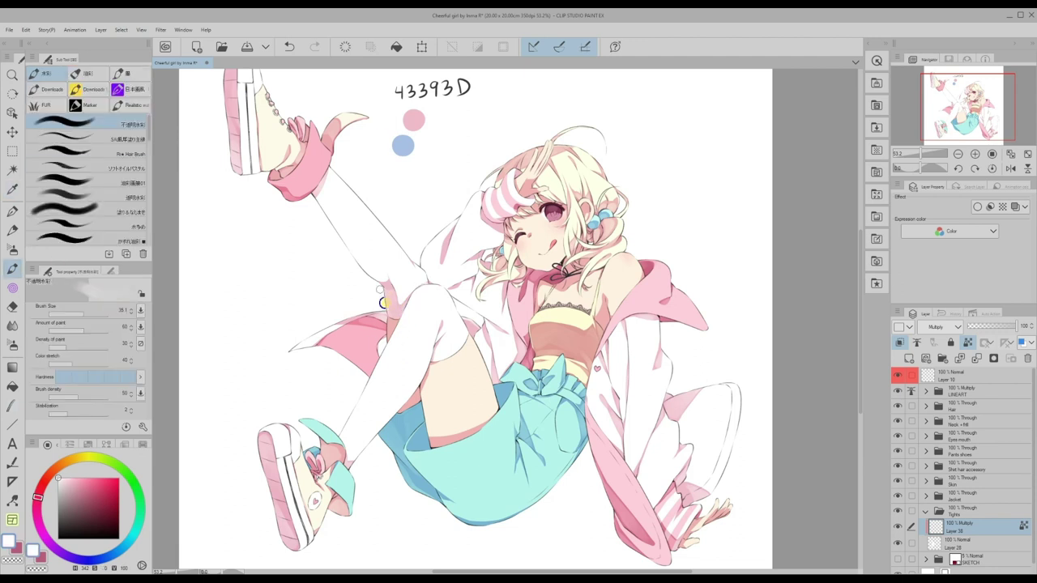
- Lock transparent pixels on the Skin folder's Multiply Layer 33
left_click(926, 511)
left_click(925, 481)
left_click(960, 513)
scroll(607, 330, "up", 1)
left_click(969, 343)
left_click(960, 530)
left_click(968, 343)
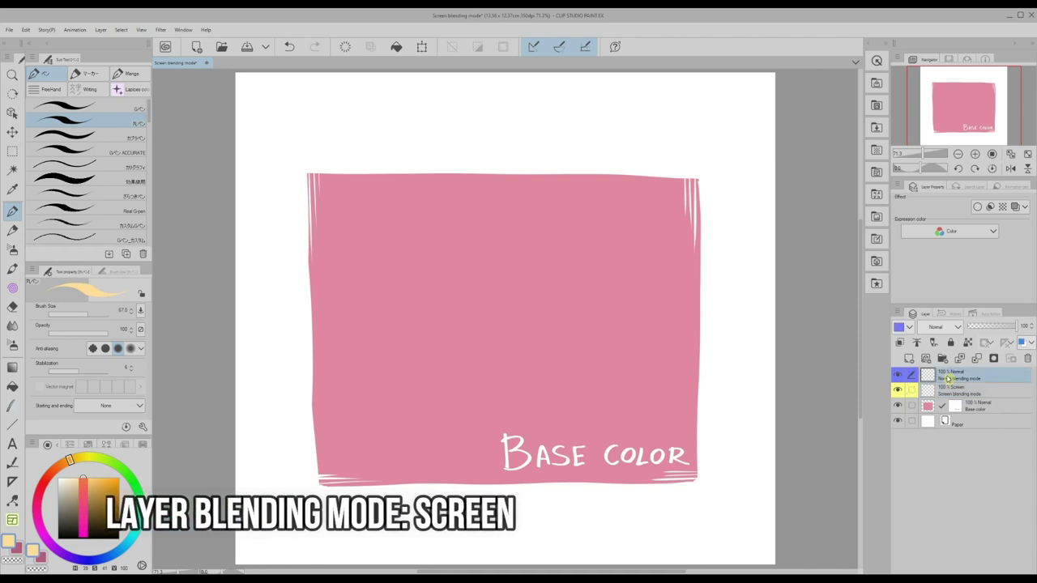
- In the Screen blending mode document, paint a pale orange dot on the Normal layer and another on the Screen layer
mouse_move(656, 187)
left_mouse_down()
mouse_move(630, 184)
mouse_move(645, 187)
left_mouse_up()
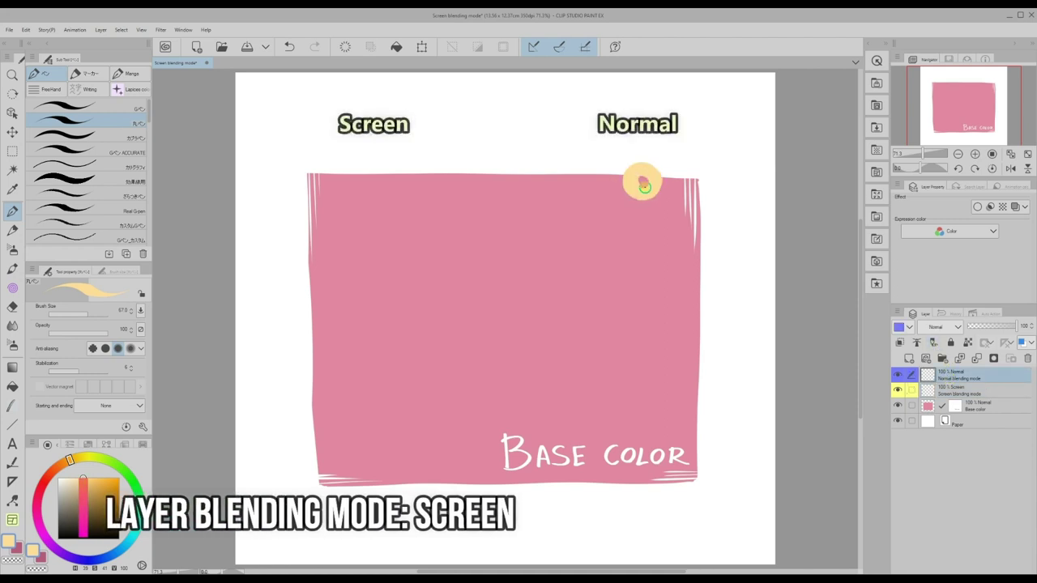
left_click(950, 392)
left_click_drag(353, 169, 372, 174)
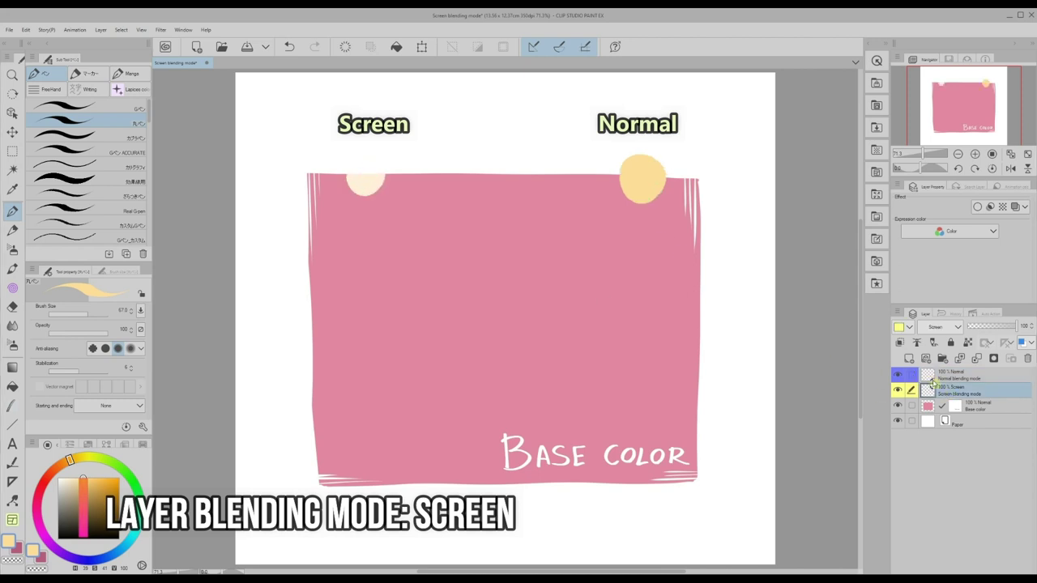
- Choose a light pink and paint a dot with it on both the Normal and the Screen blending mode layers
left_click(960, 375)
left_click(37, 505)
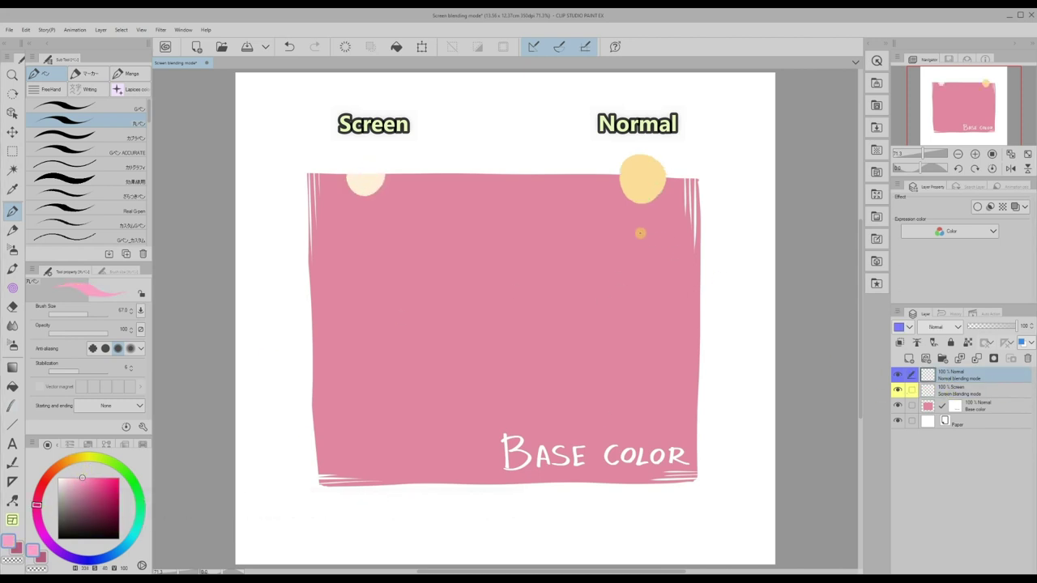
left_click_drag(651, 239, 640, 247)
left_click(936, 384)
left_click_drag(363, 240, 373, 244)
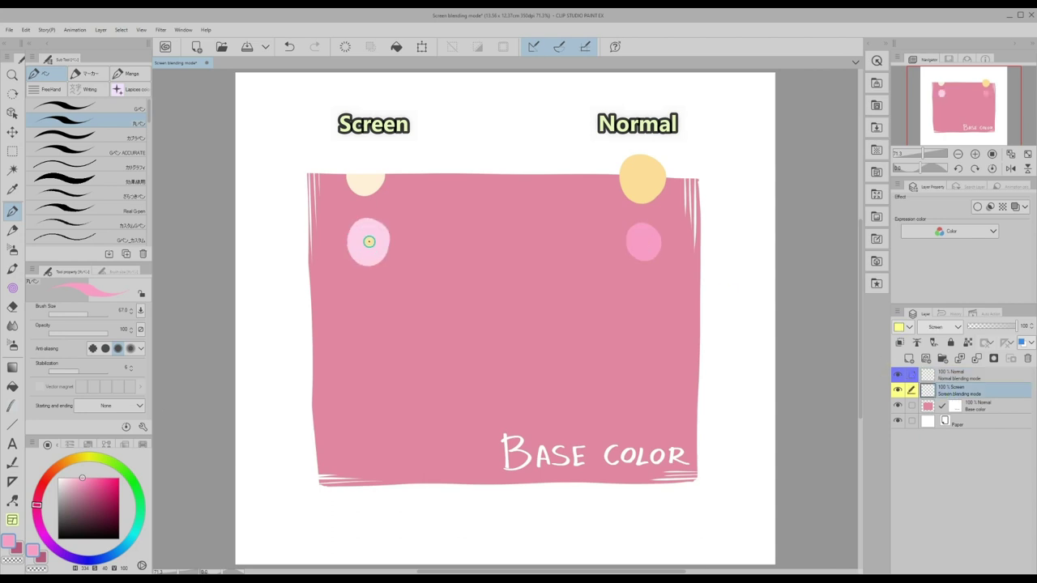
- Choose a dark green and paint a dot below the pink ones on both the Normal and Screen layers
left_click(142, 503)
left_click(118, 513)
left_click(948, 375)
left_click_drag(646, 298, 649, 292)
left_click(940, 389)
left_click_drag(366, 315, 370, 304)
- Choose black, paint a dot on the Normal layer below the green one, and make the Screen layer active
left_click(119, 538)
left_click(948, 374)
mouse_move(650, 334)
left_mouse_down()
mouse_move(639, 334)
mouse_move(647, 342)
left_mouse_up()
left_click(940, 389)
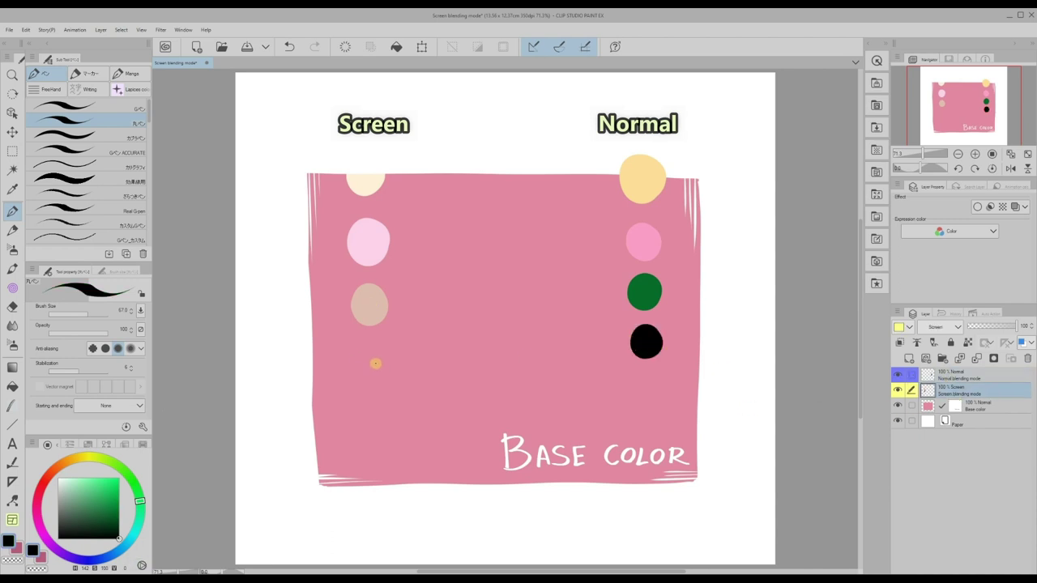
- Draw a black vertical line through the column of dots on the Normal layer and again on the Screen layer
left_click(944, 375)
left_click_drag(643, 137, 646, 334)
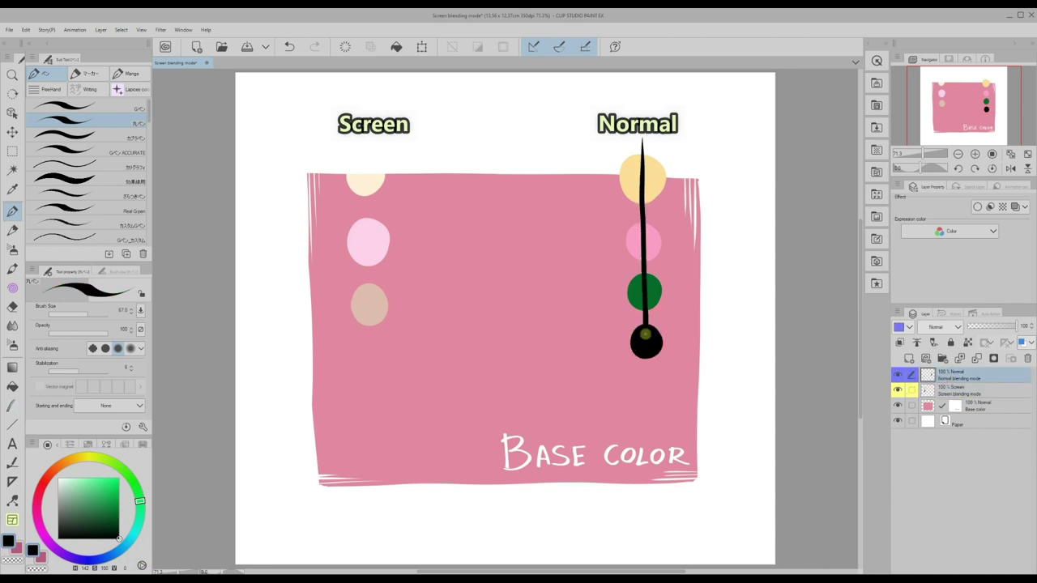
left_click(954, 393)
left_click_drag(363, 146, 369, 271)
left_click_drag(369, 271, 370, 326)
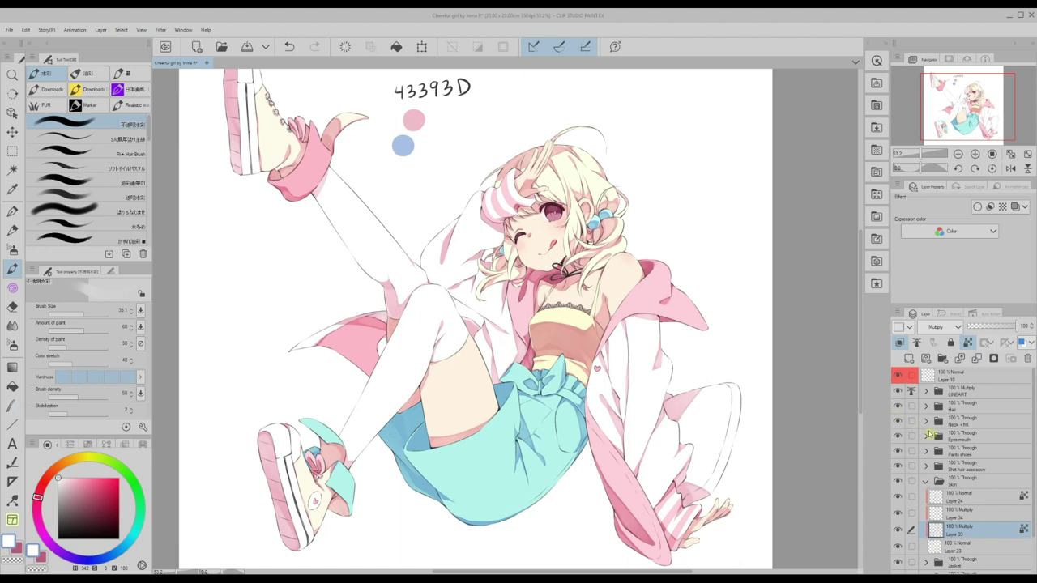
- In the Cheerful girl illustration, add a clipped layer above Layer 32 in the Eyes mouth folder and set it to Screen
left_click(926, 436)
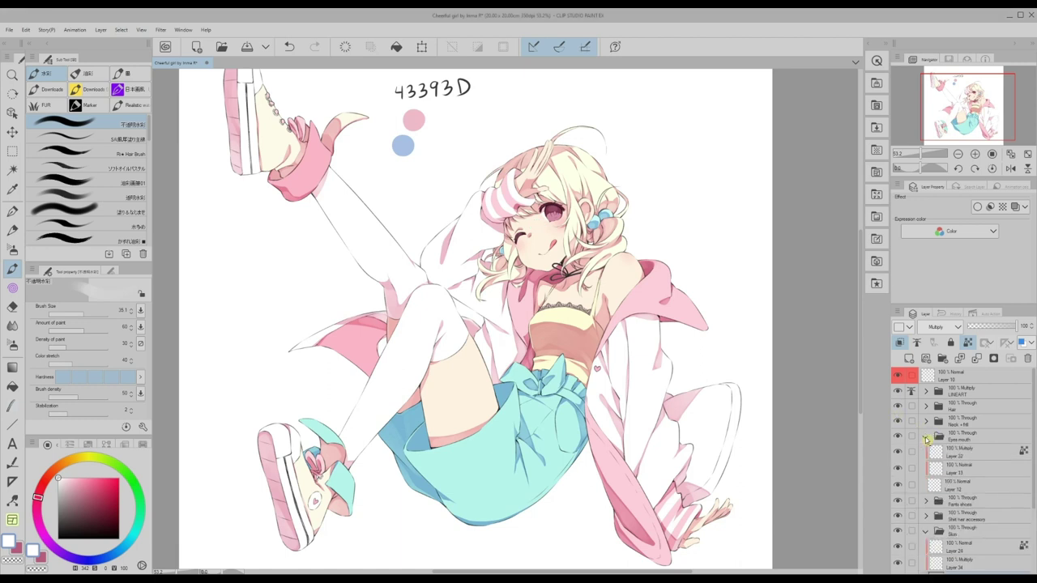
left_click(961, 457)
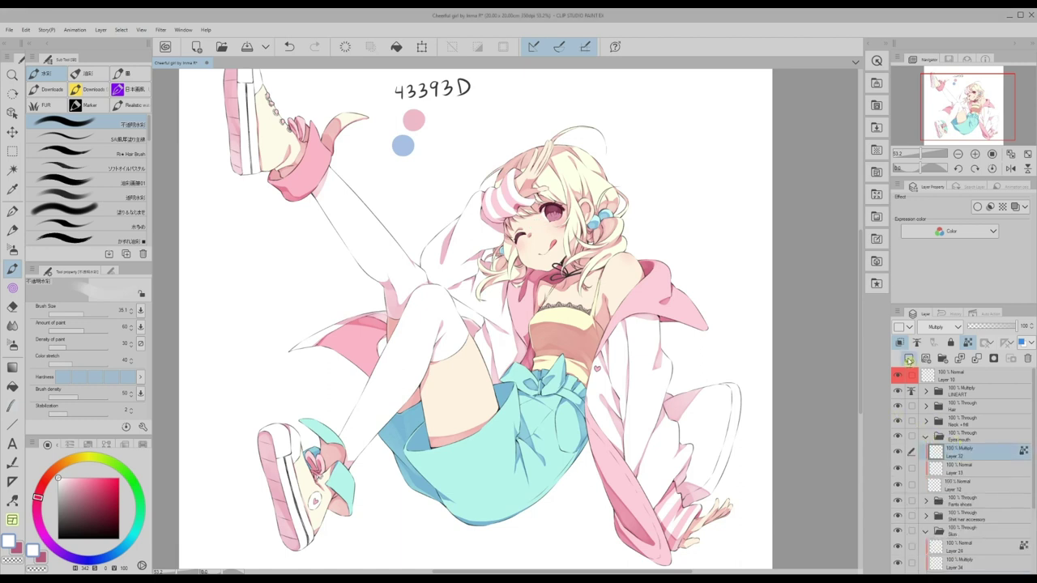
left_click(909, 360)
left_click(900, 344)
left_click(949, 329)
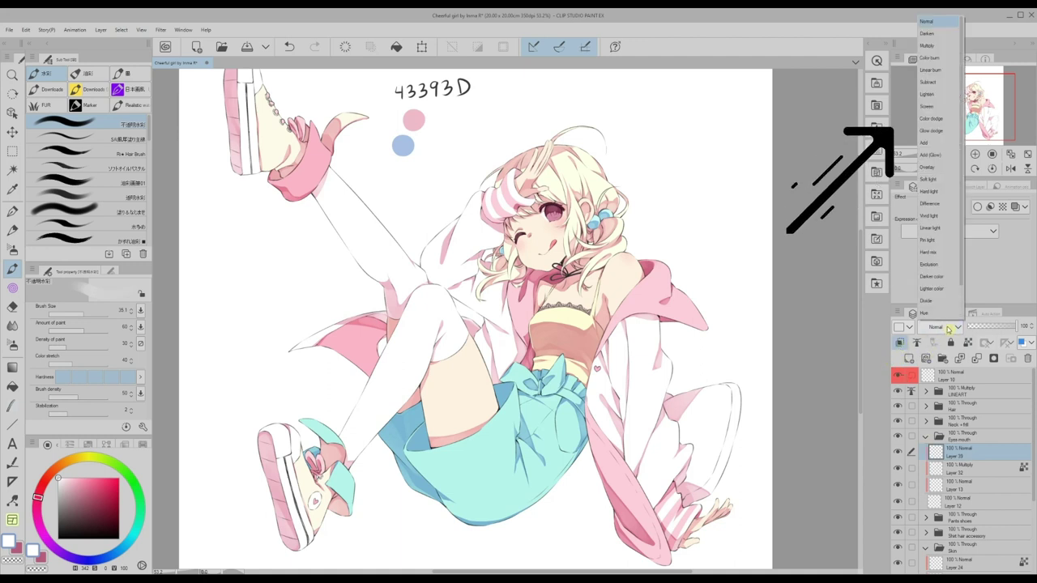
left_click(928, 108)
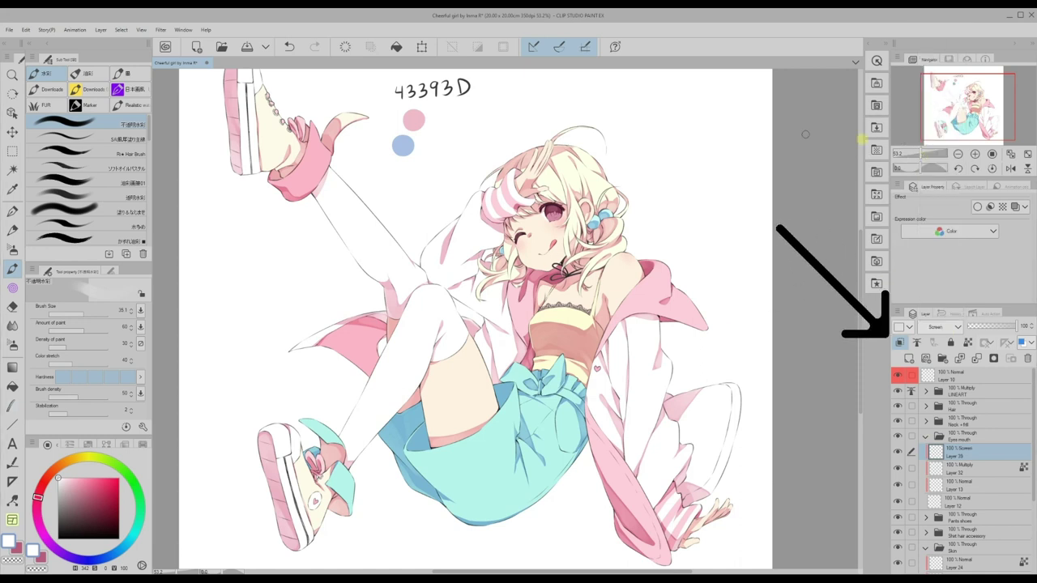
- Choose a light pink as the drawing color for the eye highlights
left_click_drag(924, 155, 930, 154)
left_click_drag(960, 106, 961, 98)
left_click_drag(935, 136, 926, 154)
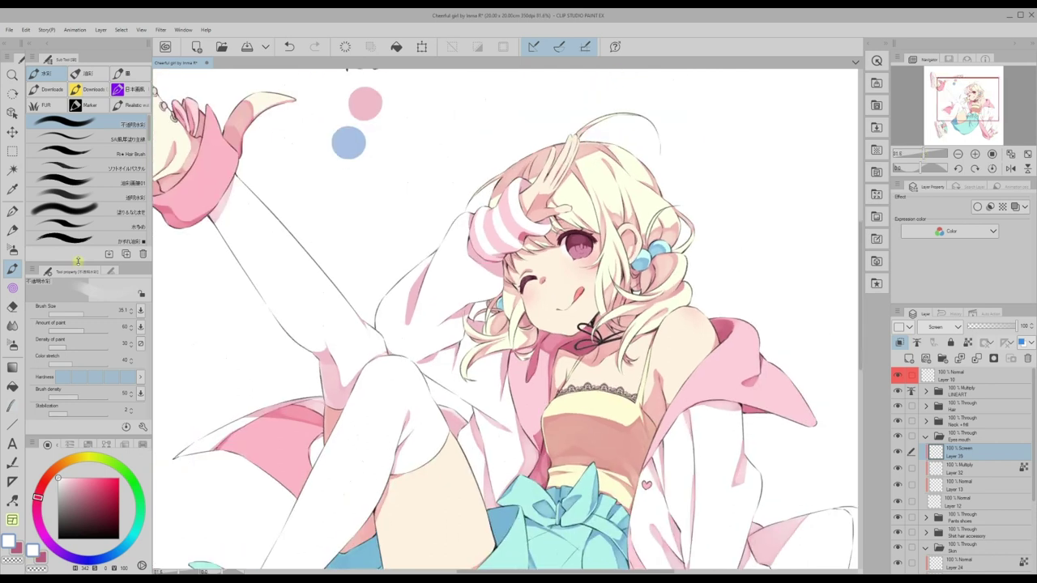
left_click(79, 478)
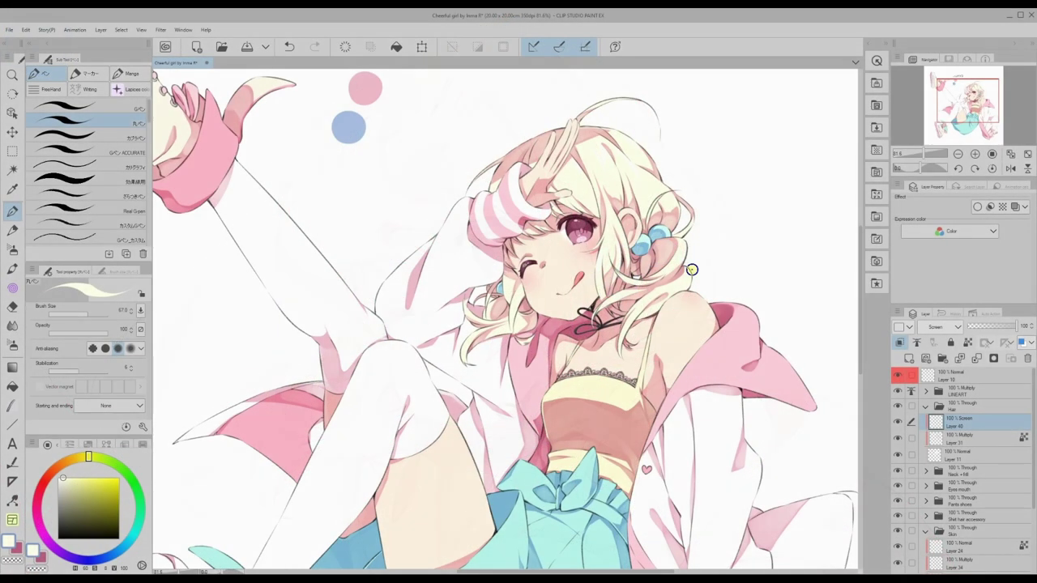
- Add a clipped Screen layer at the top of the Skin folder and sample the face's skin tone as drawing color
scroll(830, 308, "down", 2)
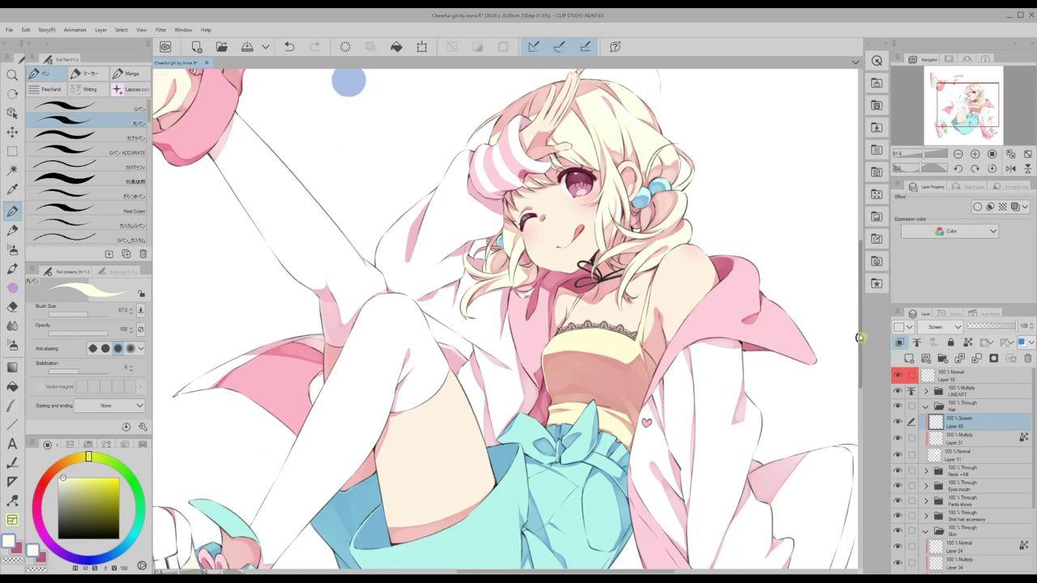
left_click(926, 408)
left_click(956, 498)
left_click(909, 359)
left_click(944, 327)
left_click(933, 99)
left_click(899, 343)
scroll(857, 329, "up", 1)
left_click(541, 279, "alt")
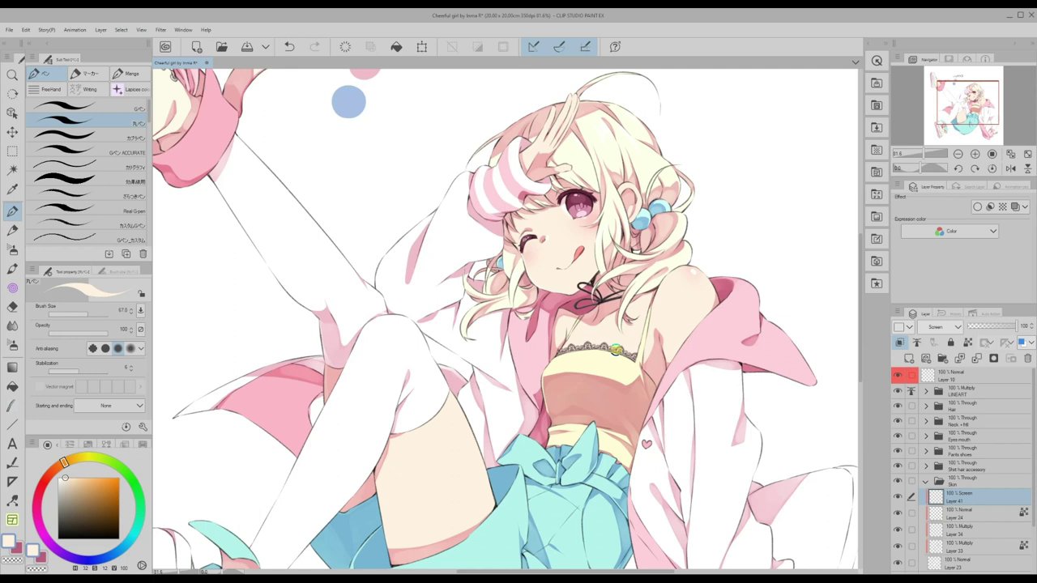
- Add a Screen layer above the Multiply shadow layer in the Jacket folder
scroll(616, 350, "down", 5)
left_click_drag(861, 381, 860, 373)
left_click(925, 482)
left_click(925, 496)
left_click(960, 512)
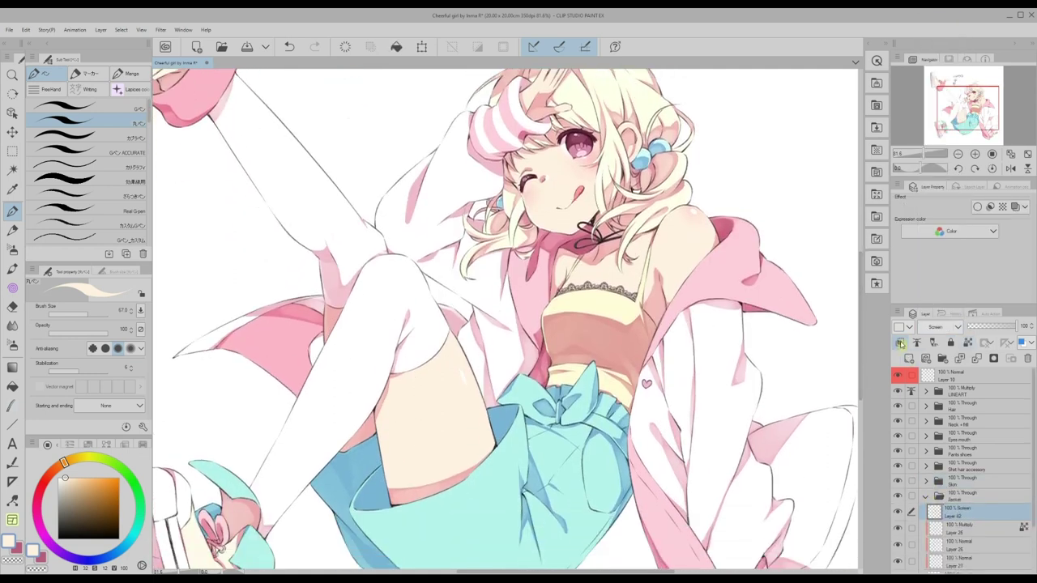